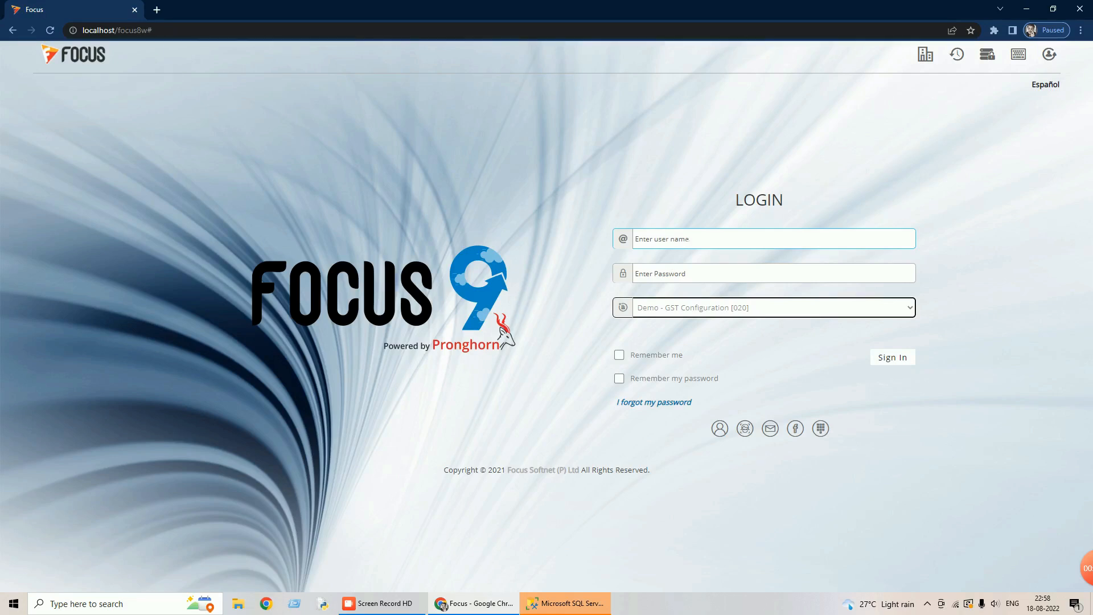
- Sign in to the Demo - GST Configuration company with the login user name and password
left_click(677, 246)
type("su")
key("Tab")
type("s")
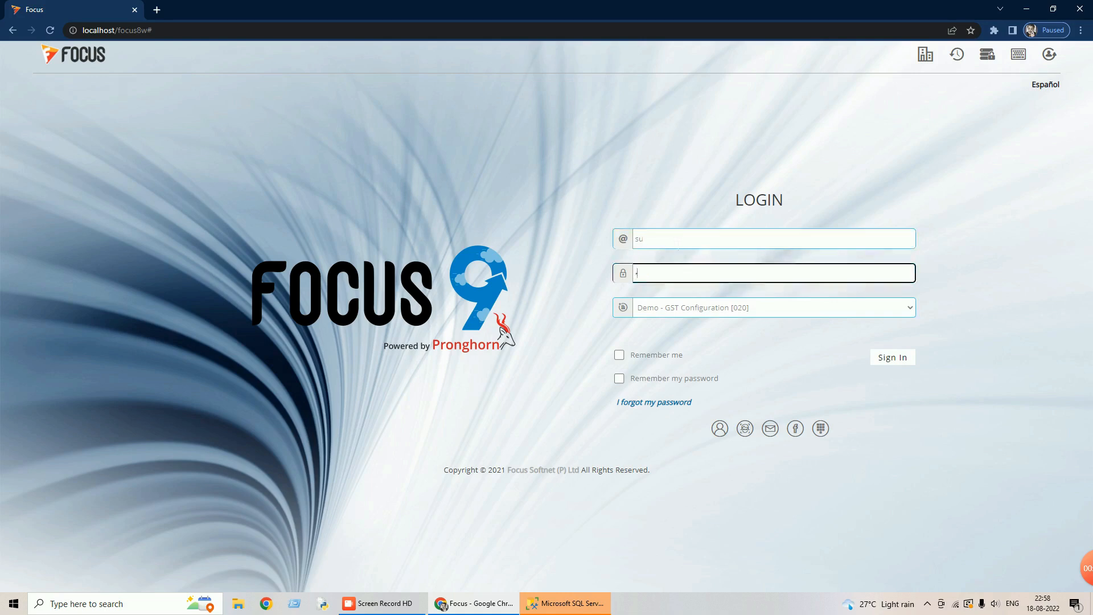
left_click(886, 357)
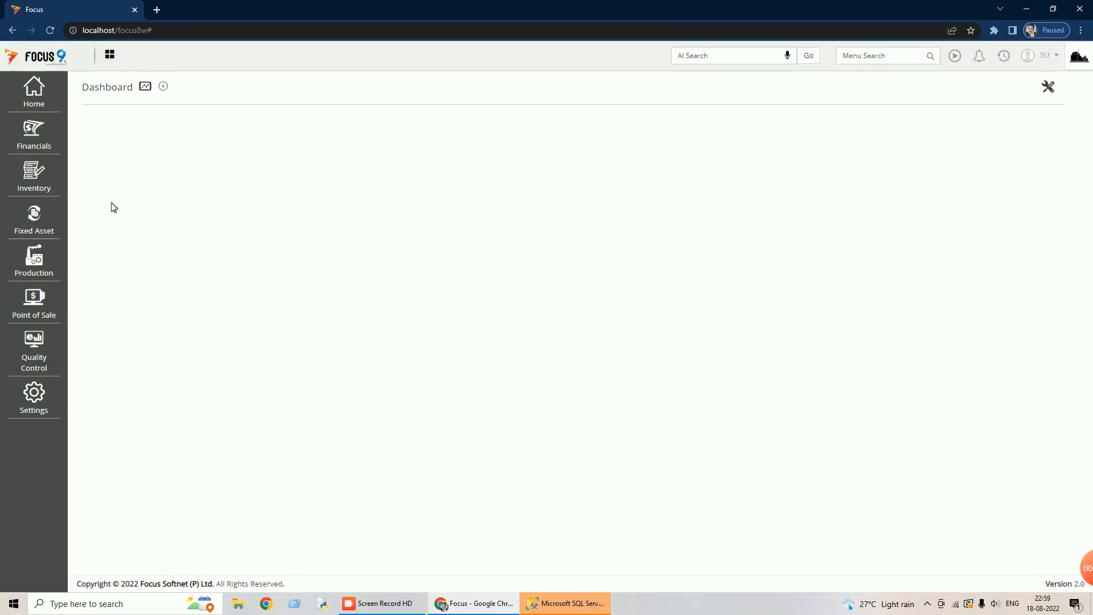
- Tick Activate GST on the Settings Wizard's GST page, update it, and close the wizard
left_click(31, 140)
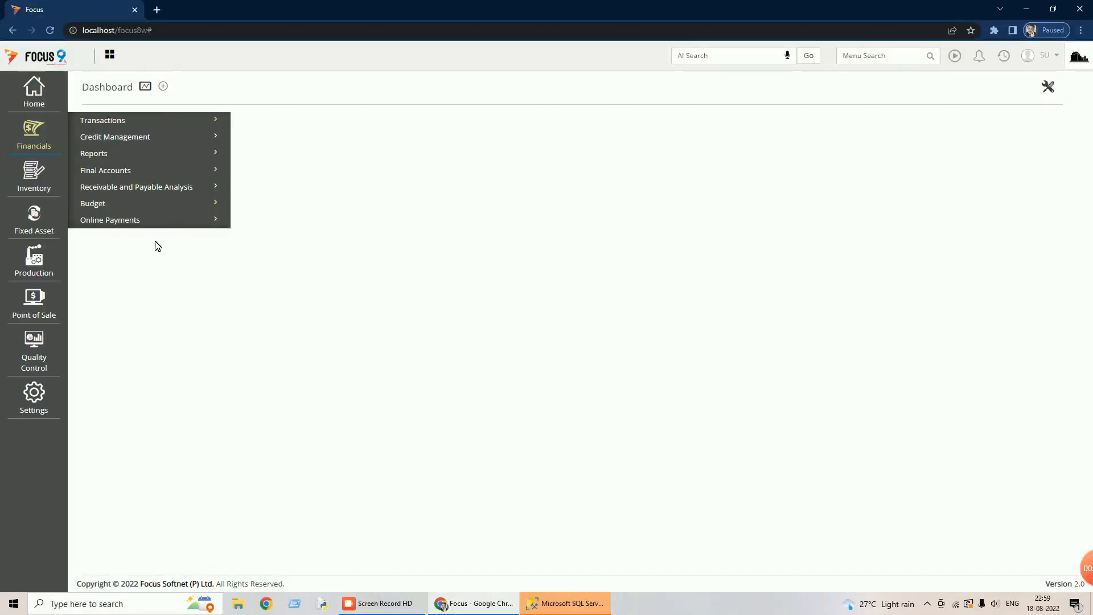
left_click(41, 405)
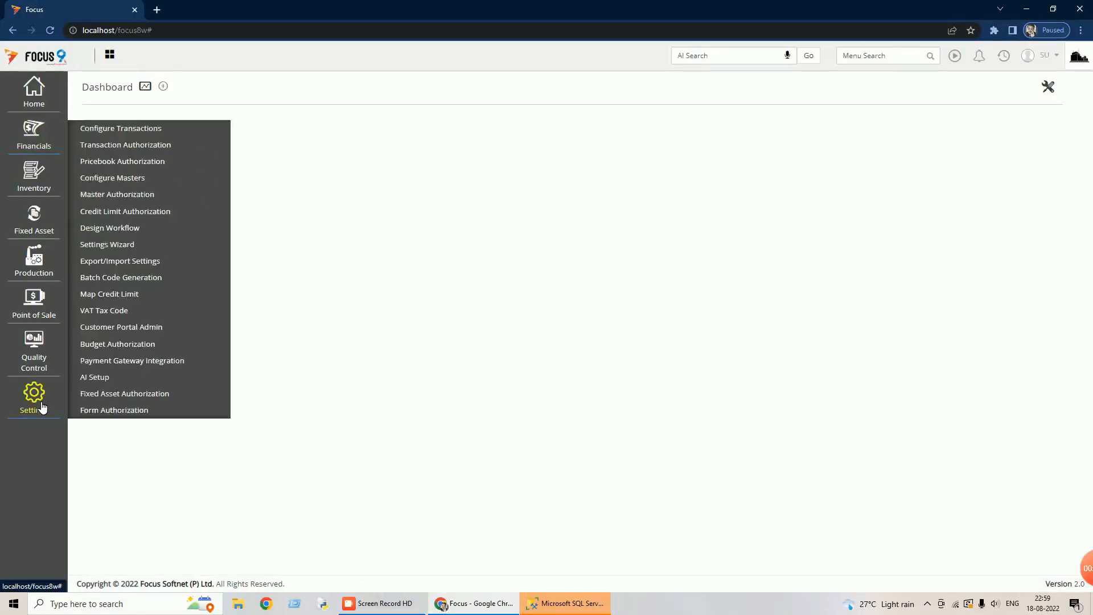
left_click(107, 245)
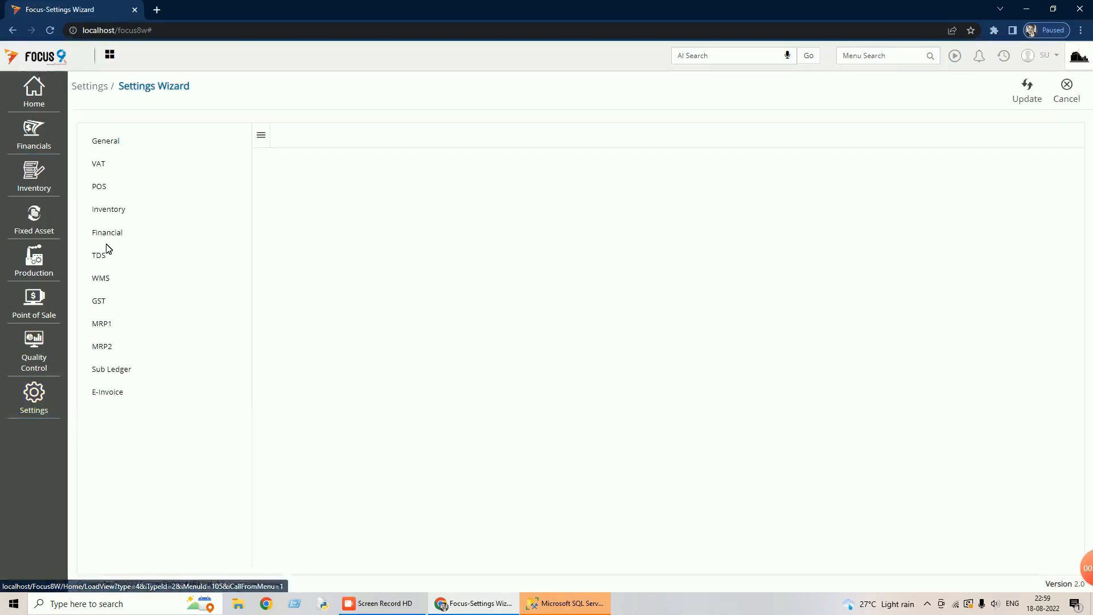
left_click(100, 303)
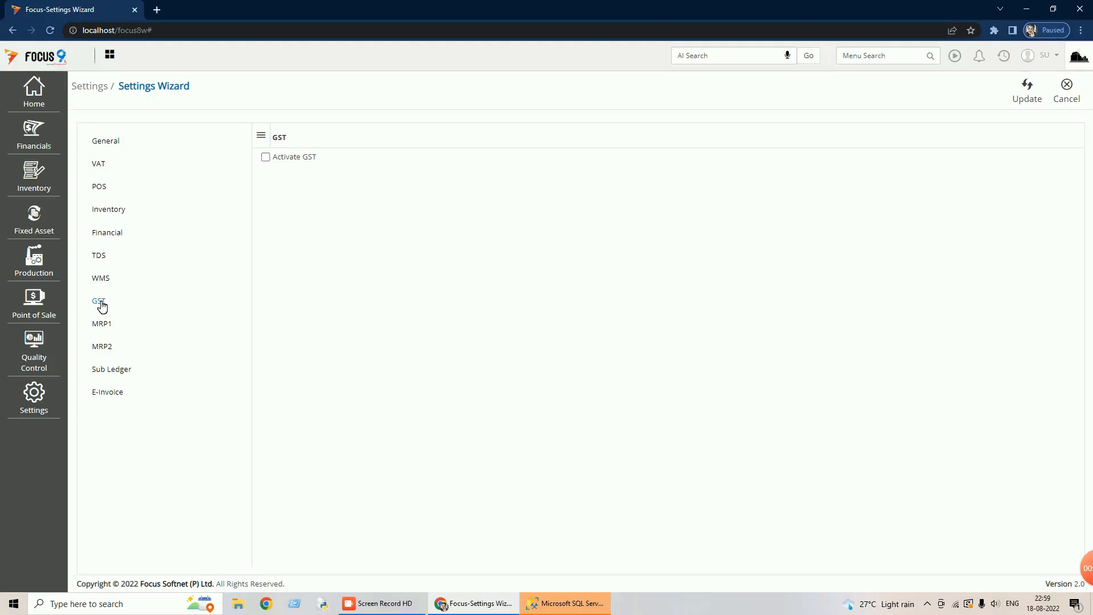
left_click(268, 160)
left_click(1028, 96)
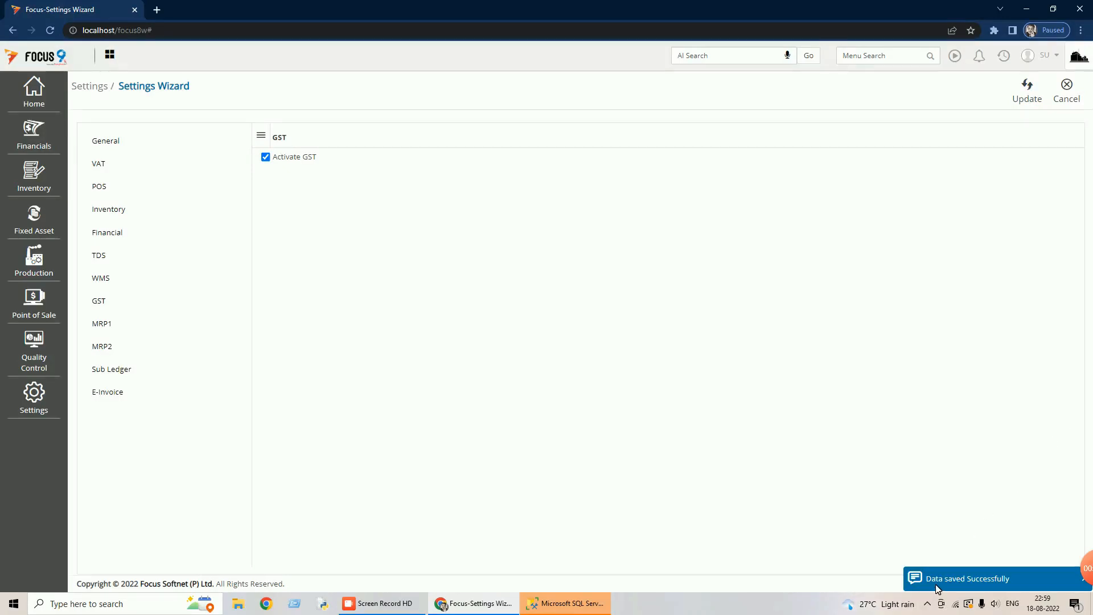
left_click(1073, 100)
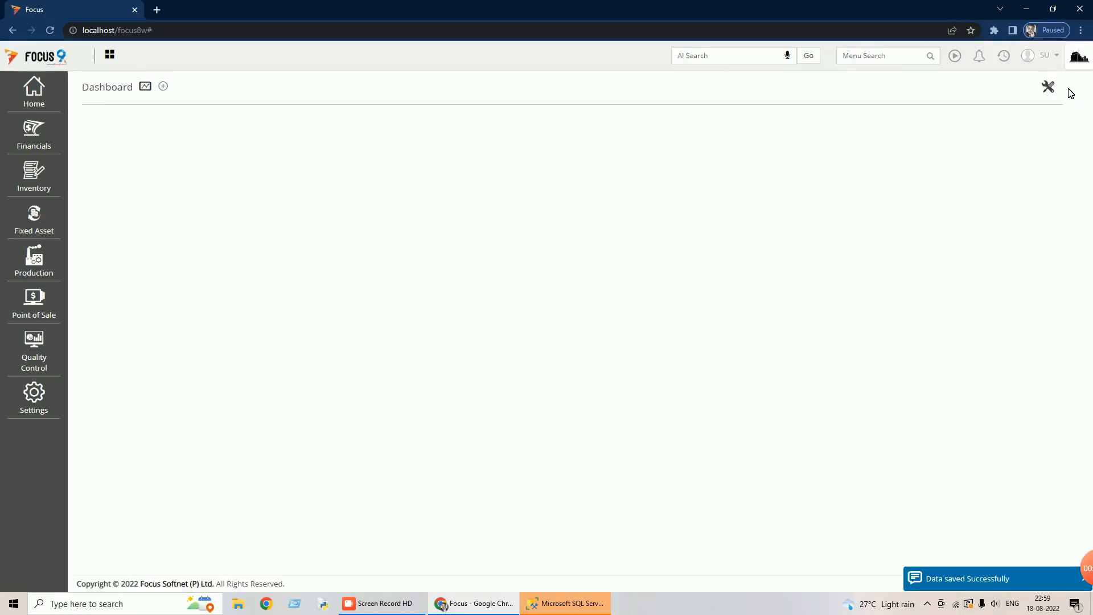
- Log out and sign back in with the same user name and password
left_click(1053, 65)
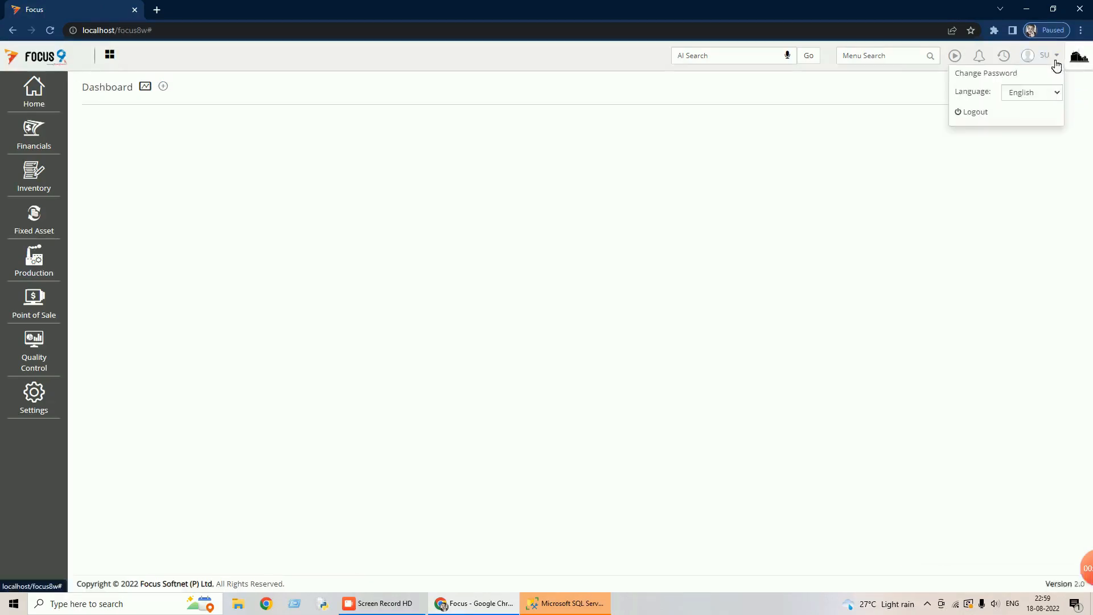
left_click(986, 111)
type("su")
key("Tab")
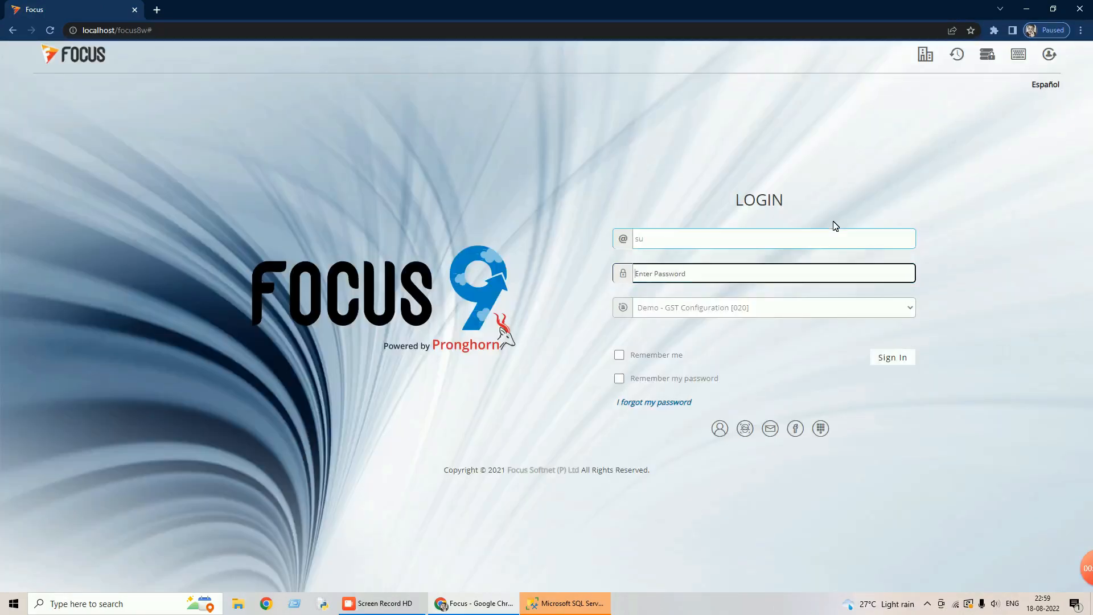
type("su")
left_click(889, 357)
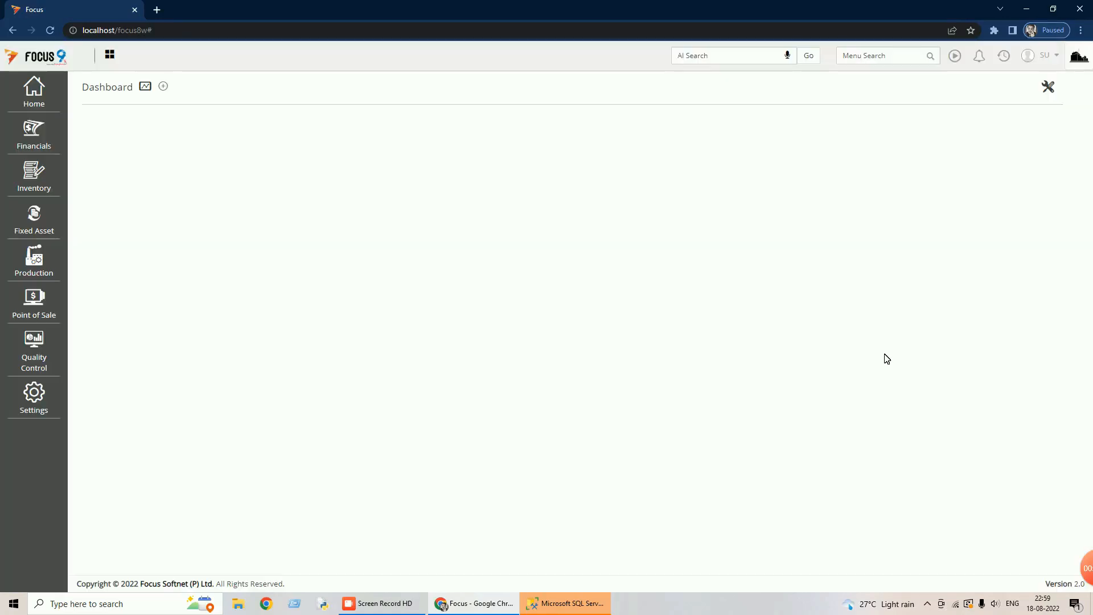
- Open GST Preferences from Financials > Statutory > GST
left_click(36, 134)
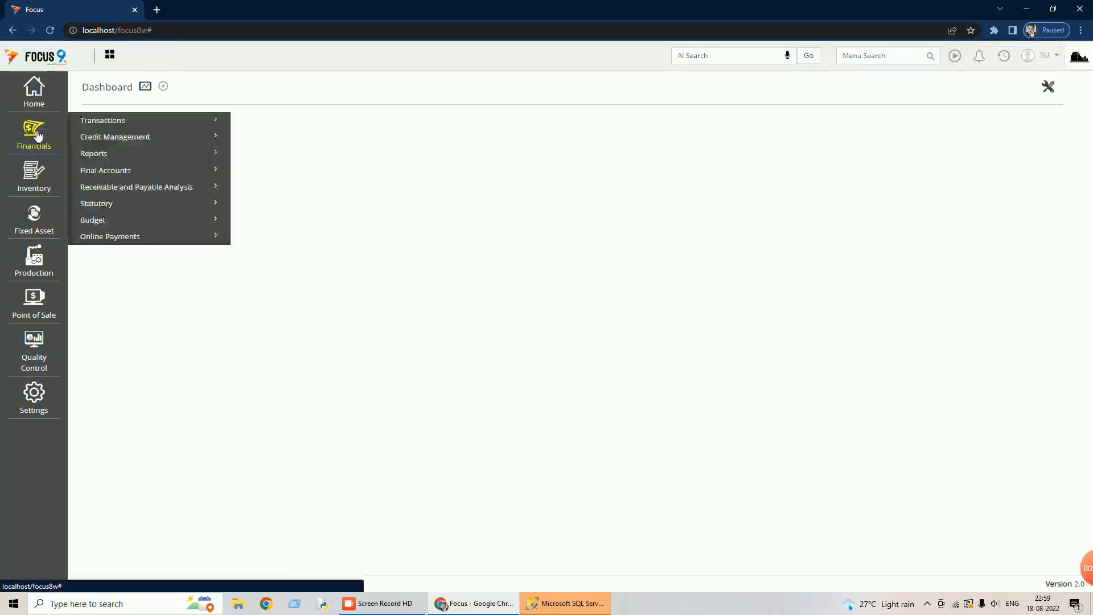
left_click(112, 206)
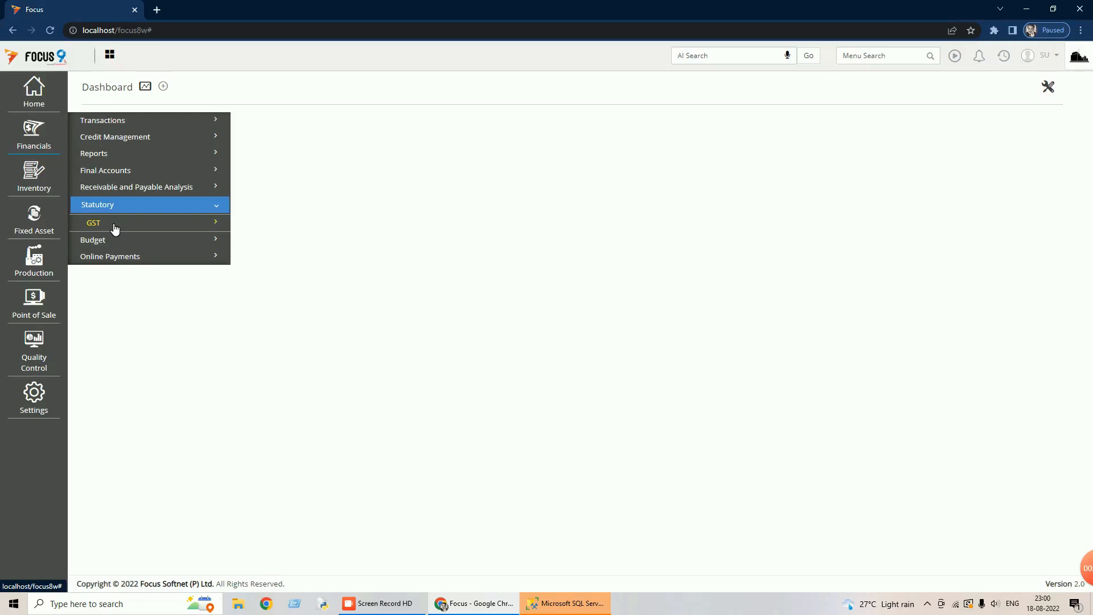
left_click(115, 228)
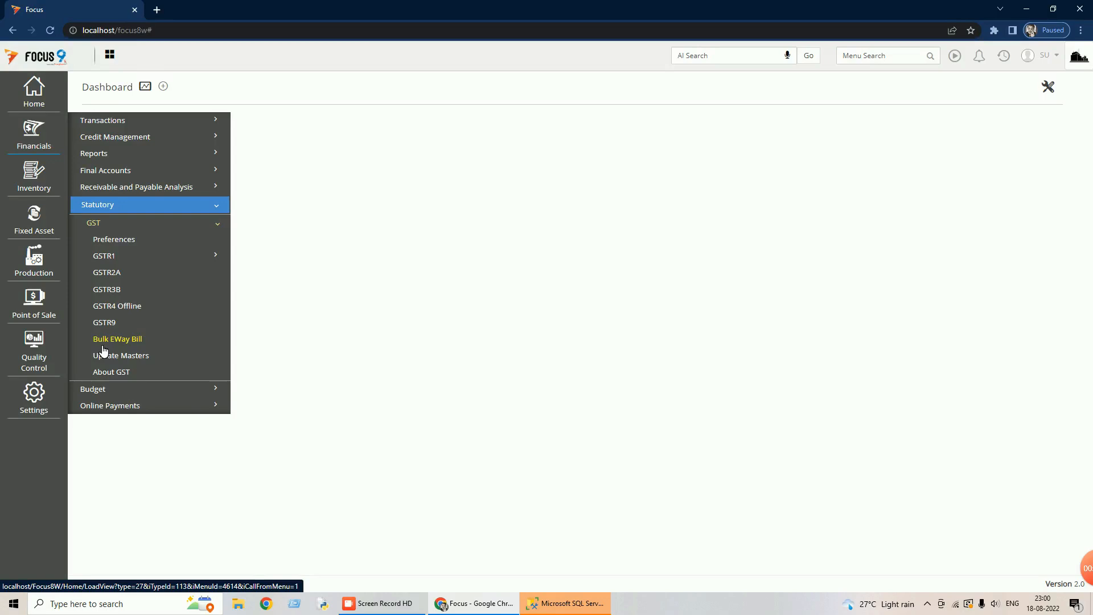
left_click(119, 241)
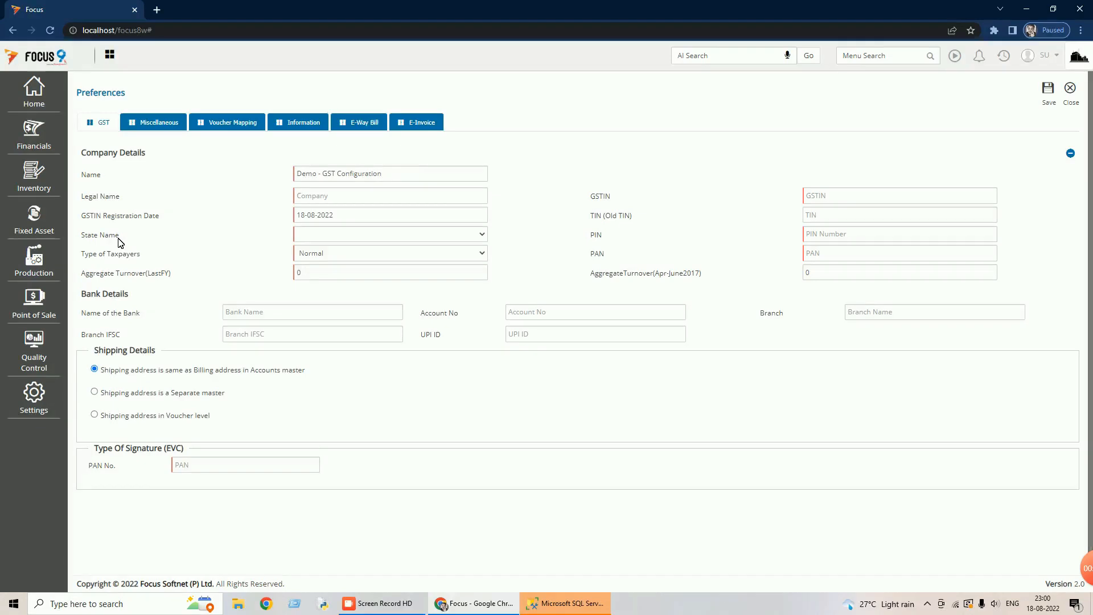
- Check the State Name choices in Company Details, then close GST Preferences without saving
left_click(485, 238)
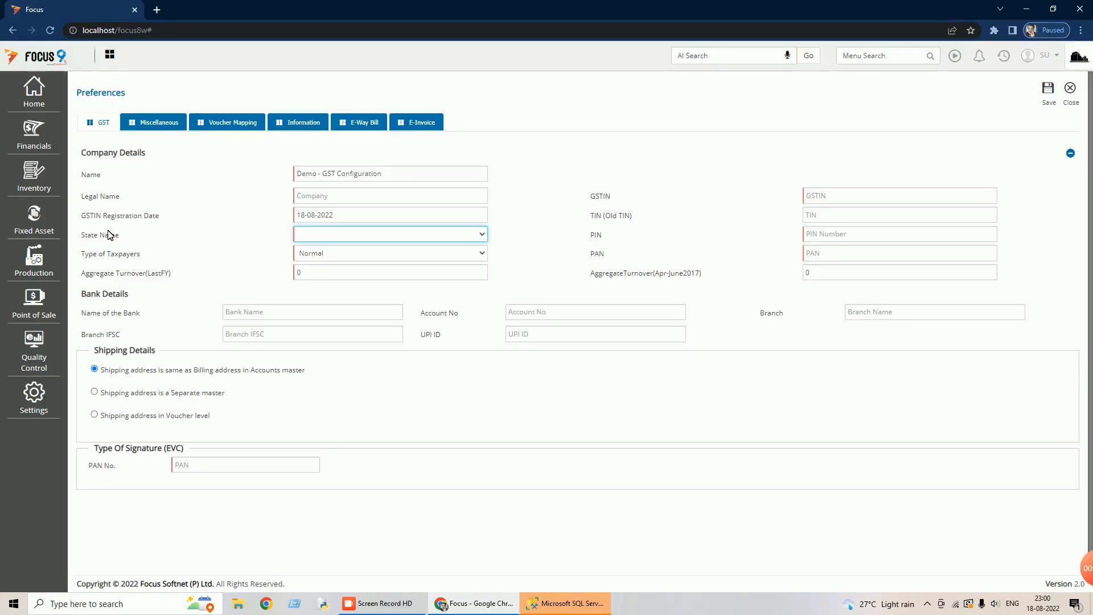
left_click(1075, 100)
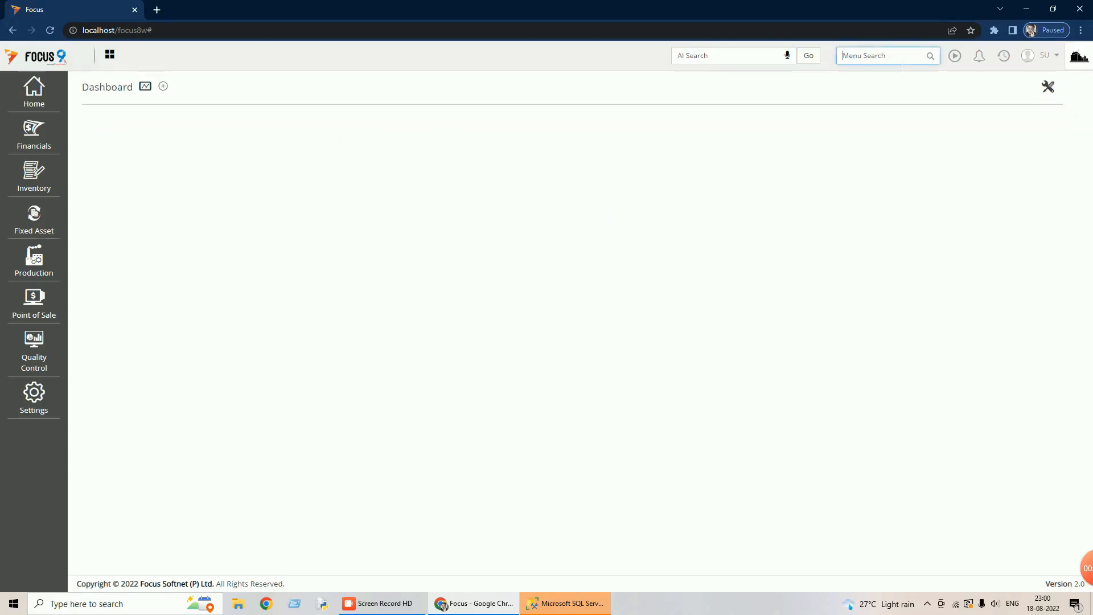
- Create city Hyderabad with code Hyd in state TELANGANA, save it, and close the City list
type("city")
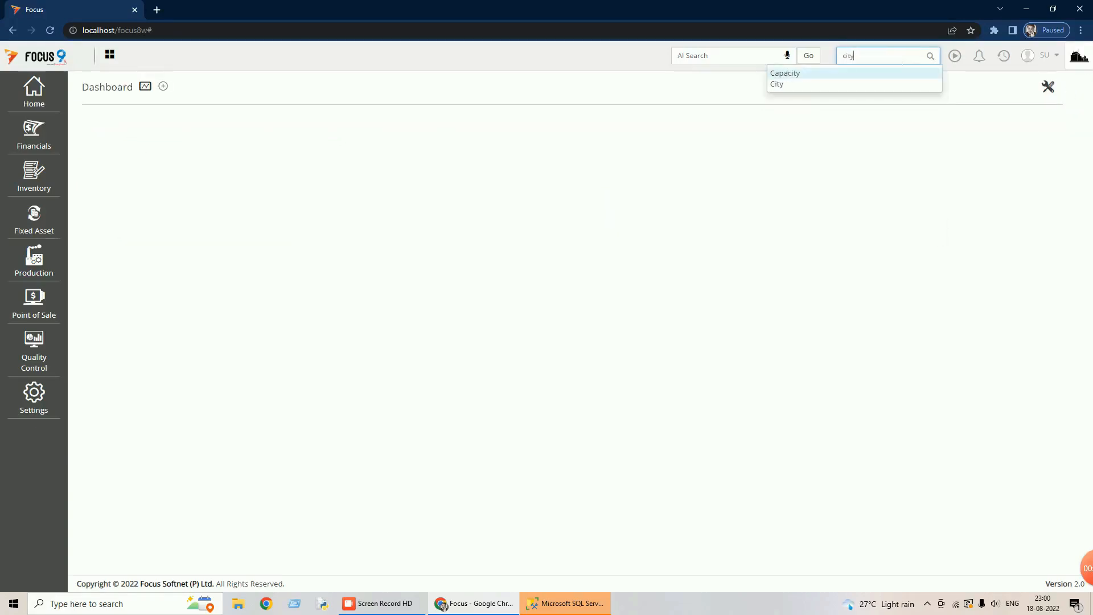
left_click(779, 85)
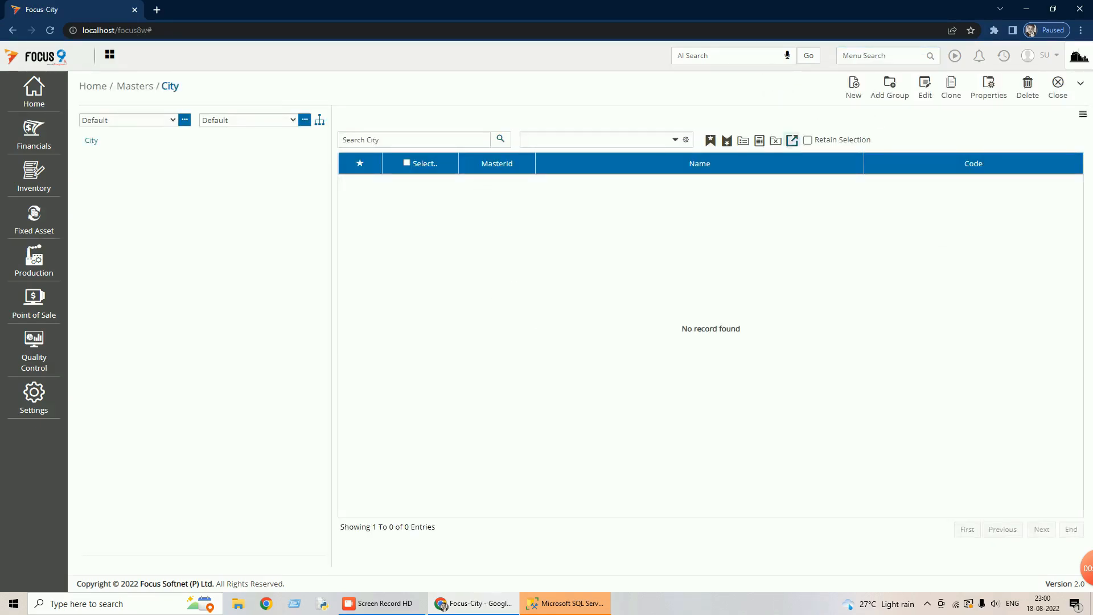
left_click(853, 86)
type("Hyderabad")
key("Tab")
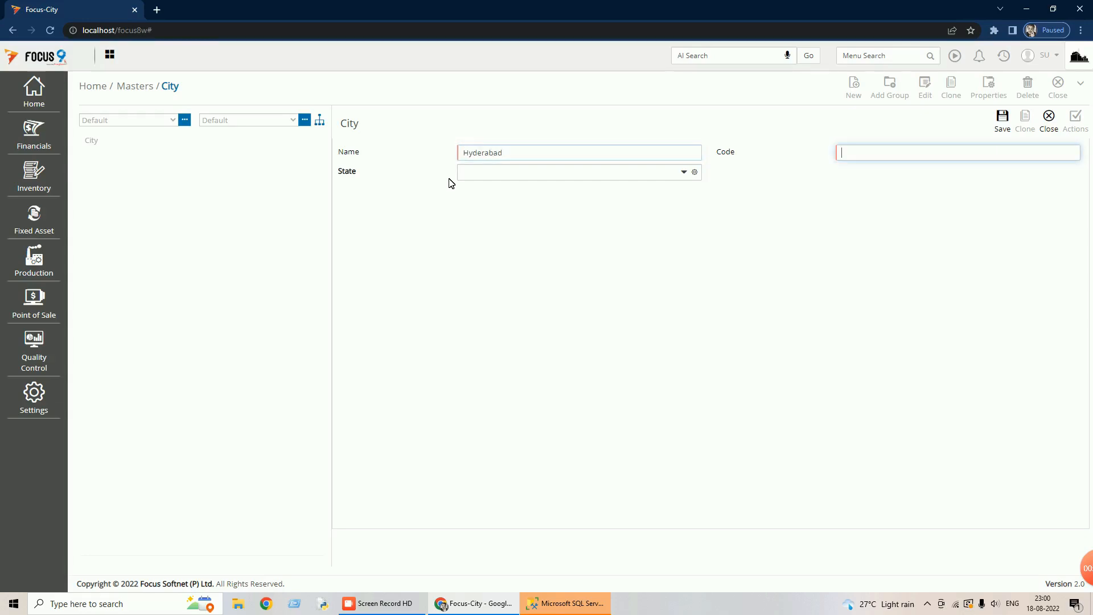
type("Hyd")
key("Tab")
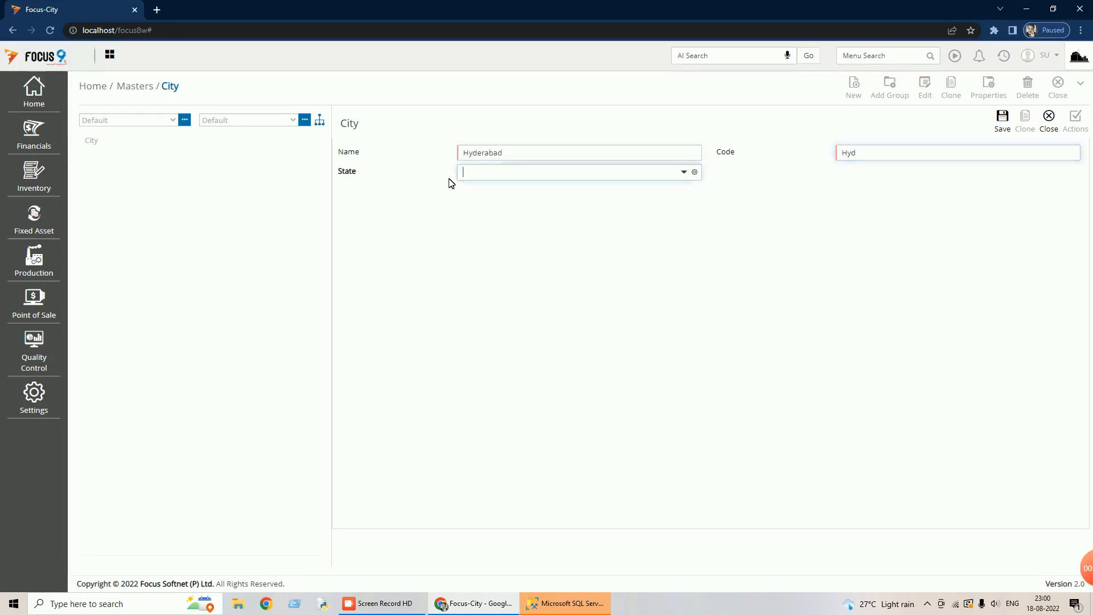
type("te")
key("Tab")
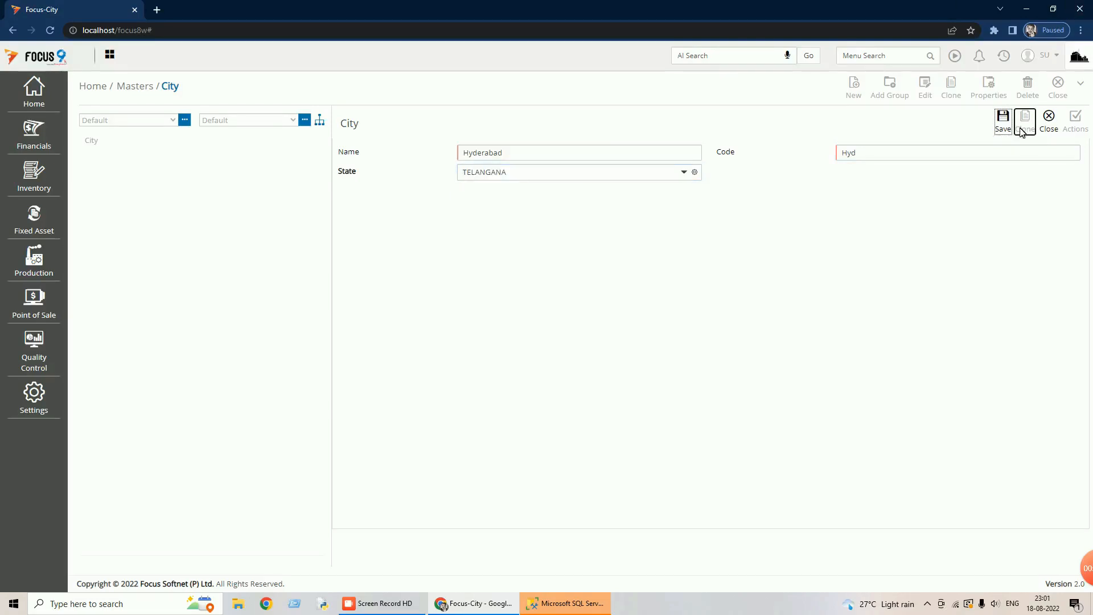
left_click(1005, 118)
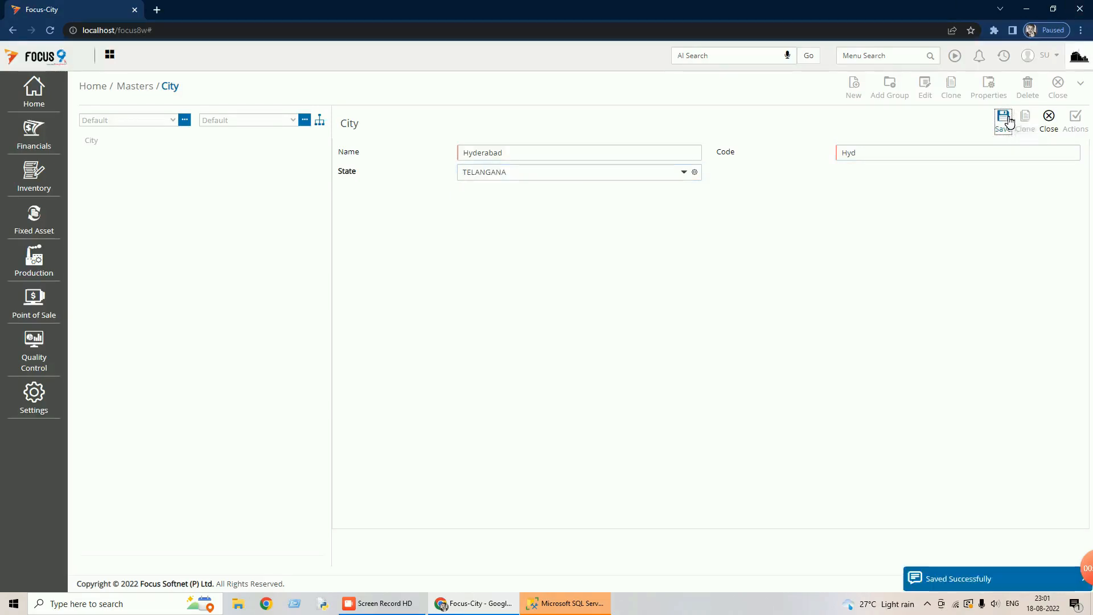
left_click(1057, 126)
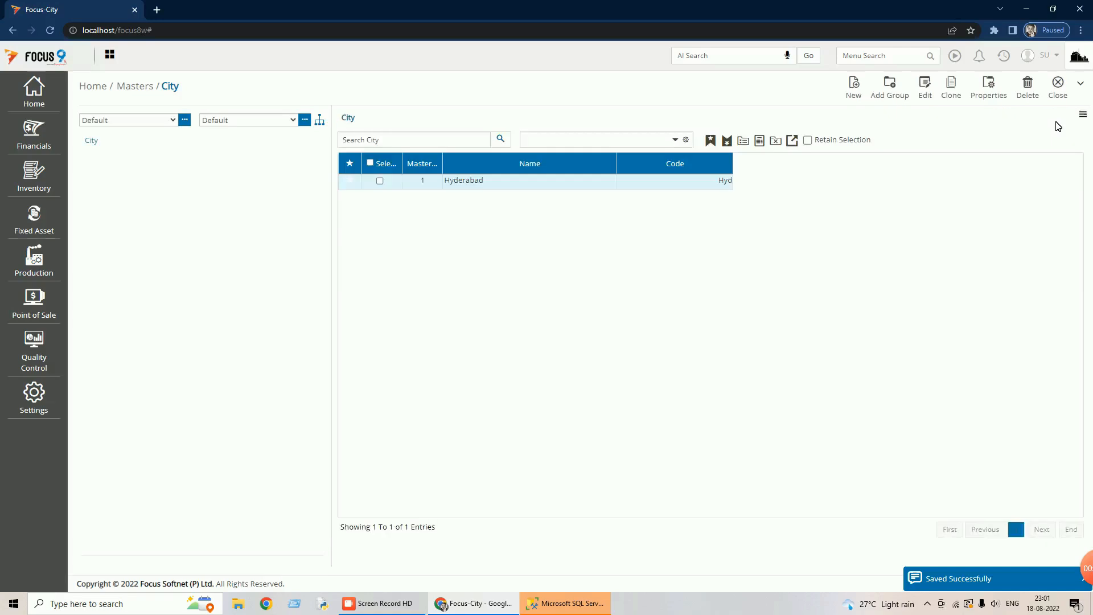
left_click(1059, 84)
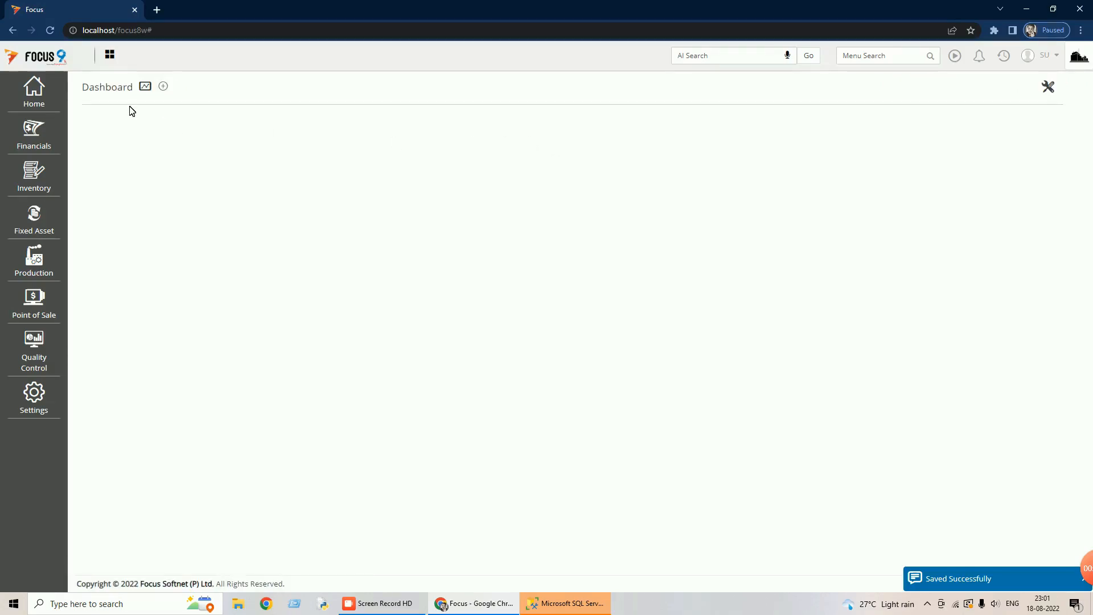
- Log out and sign back in to the company with the user name and password
left_click(1049, 60)
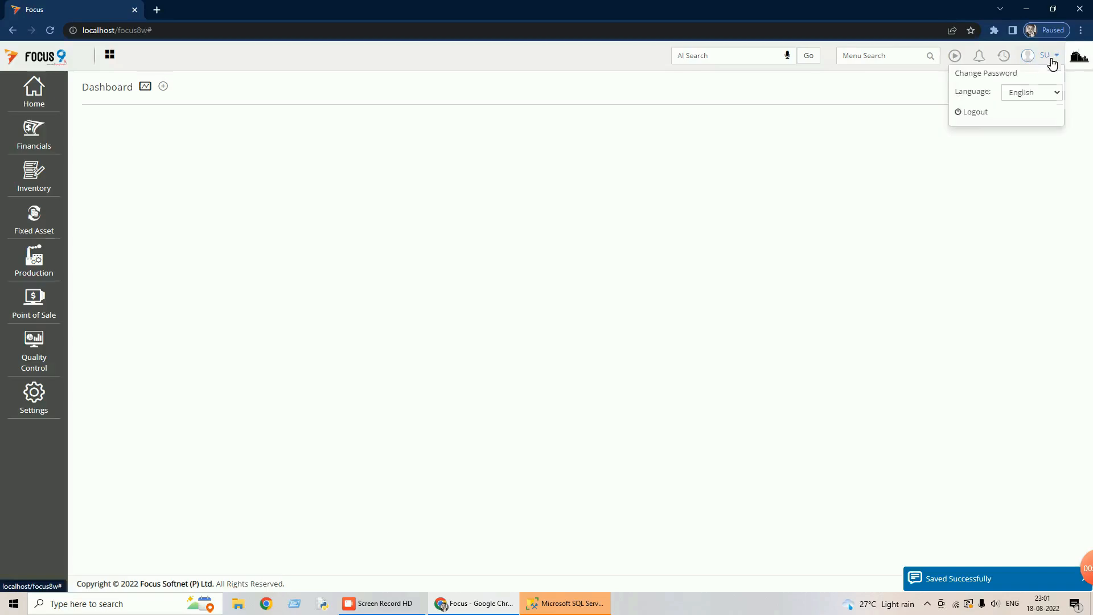
left_click(975, 112)
type("su")
key("Tab")
type("s")
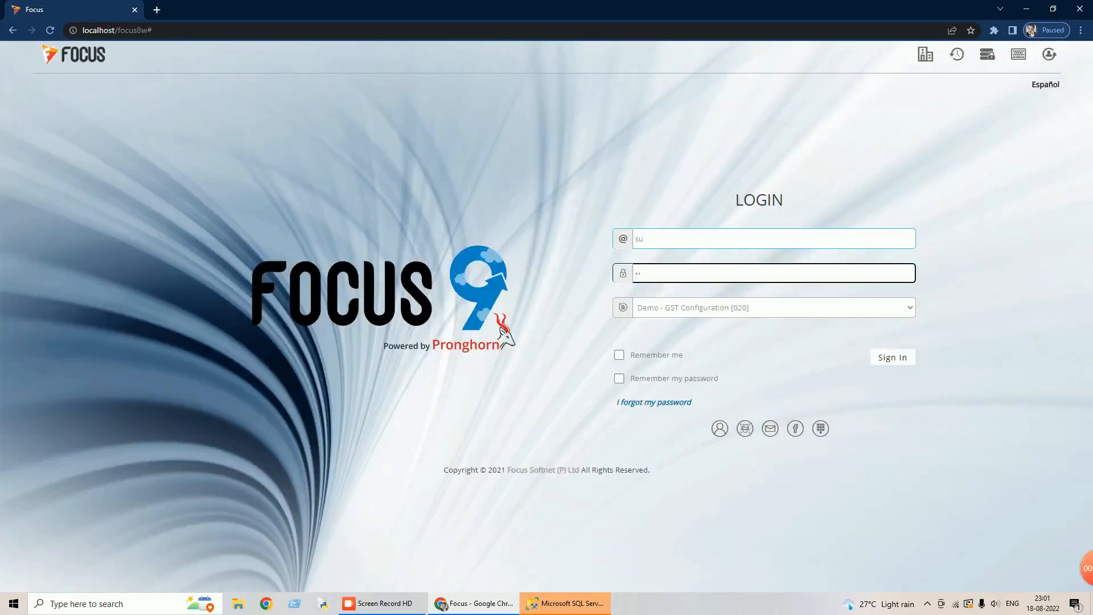
left_click(880, 359)
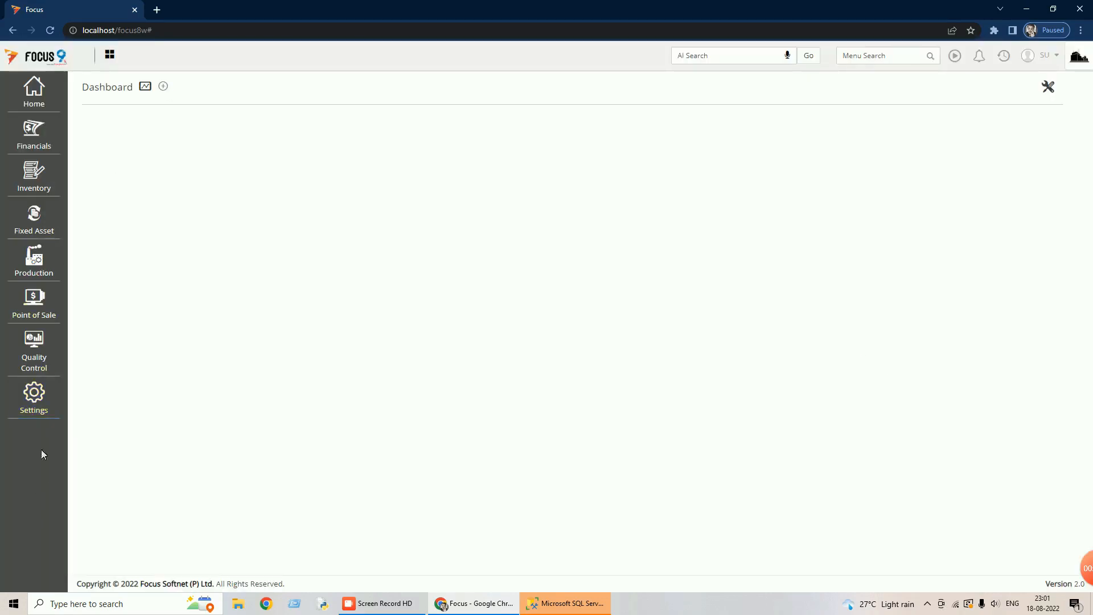
- Open GST Preferences under Financials > Statutory > GST
left_click(32, 137)
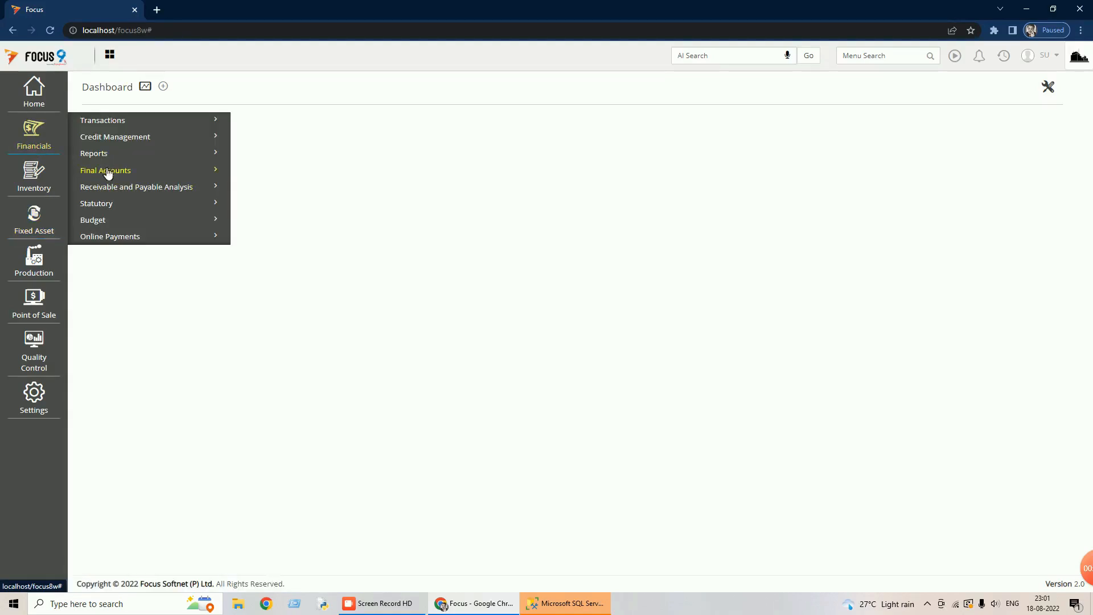
left_click(107, 204)
left_click(116, 228)
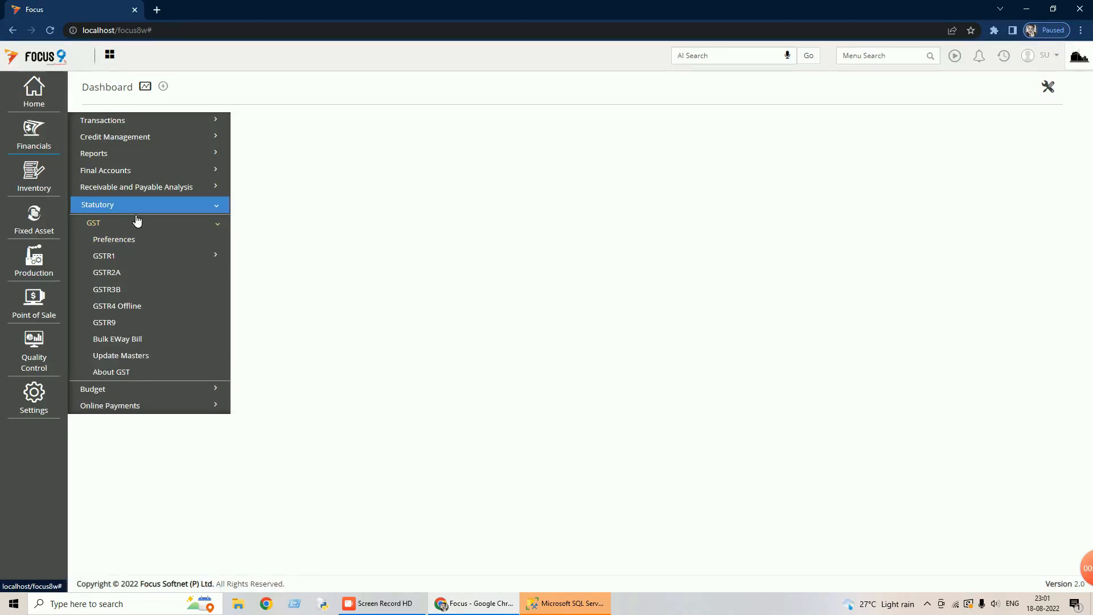
left_click(136, 239)
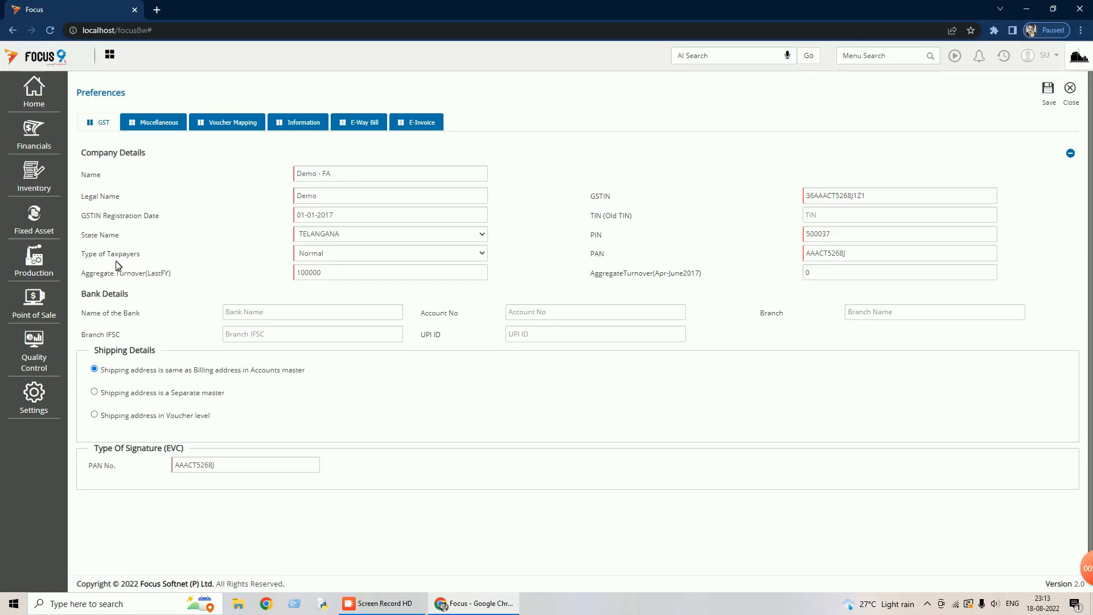
left_click(481, 255)
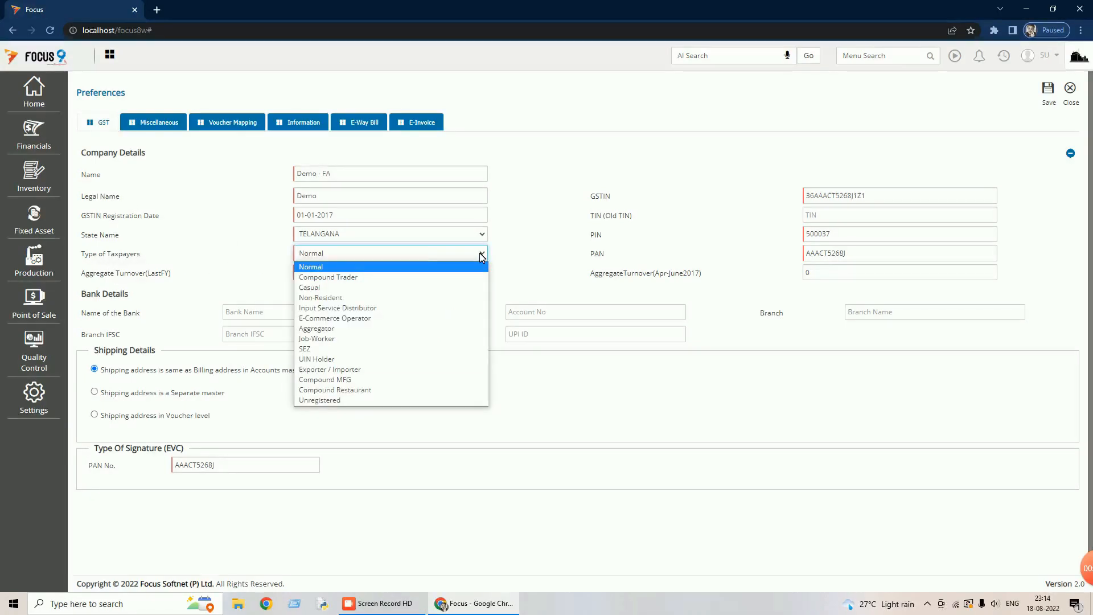
left_click(311, 268)
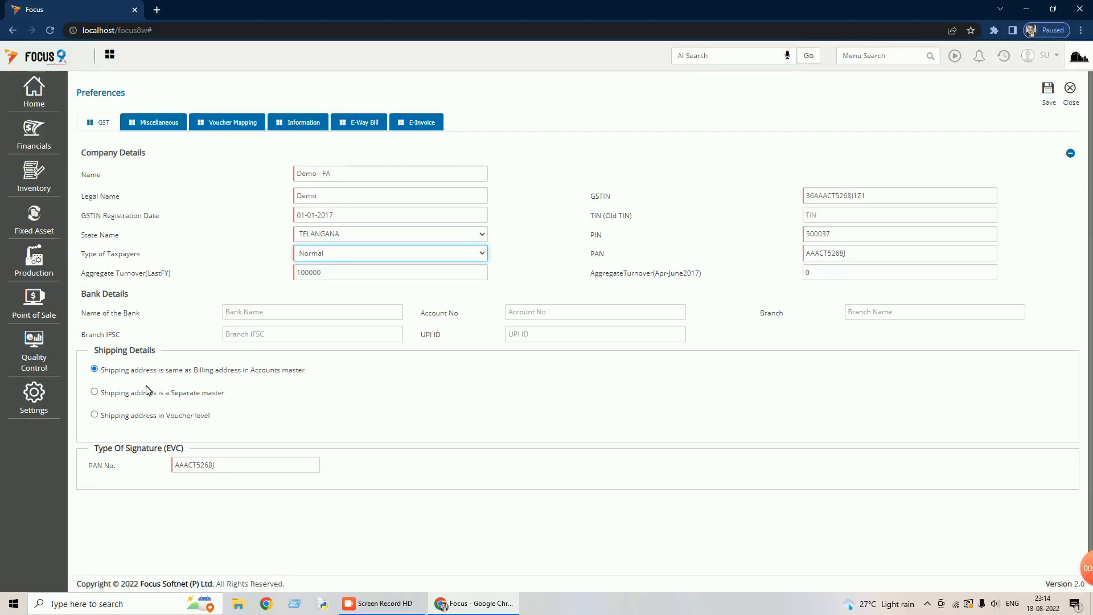
left_click(303, 123)
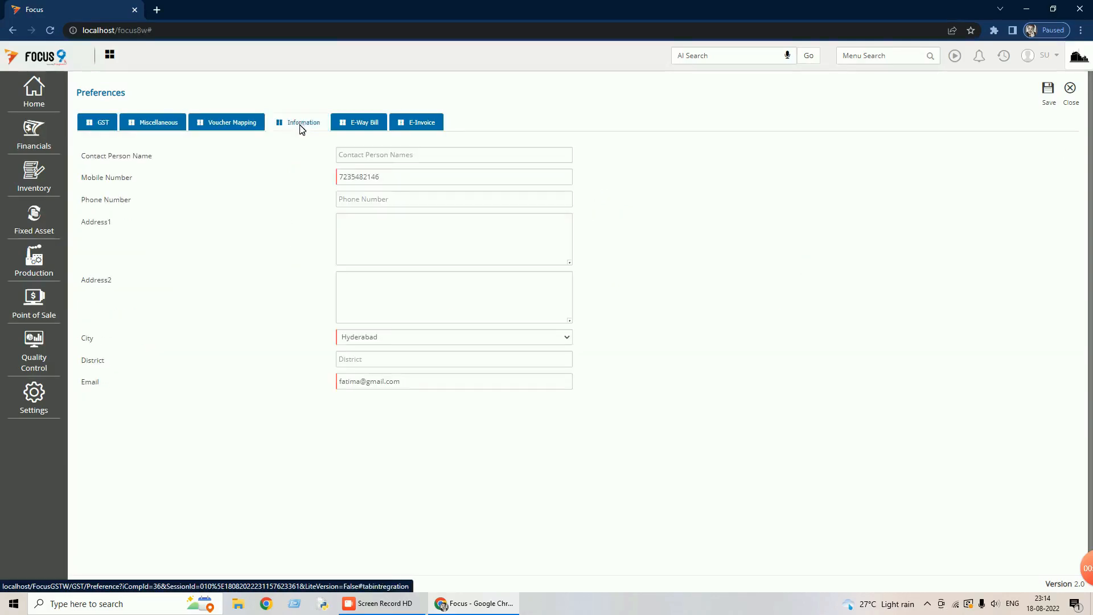
- Enter the contact person's name, keep Hyderabad as the city, and save the GST preferences
left_click(375, 155)
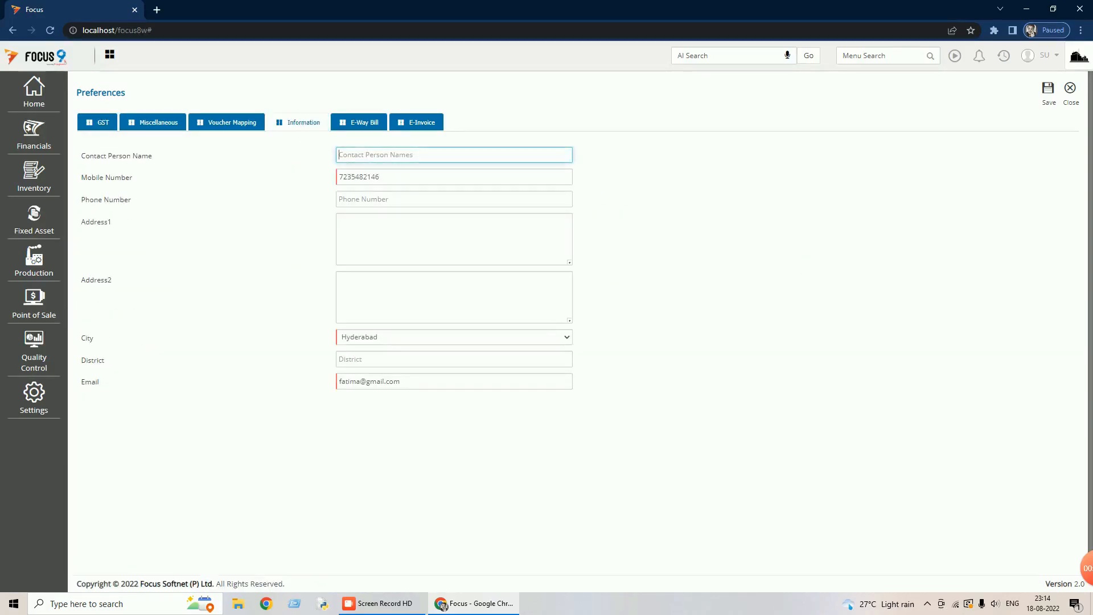
type("Chakravarthy")
left_click(379, 229)
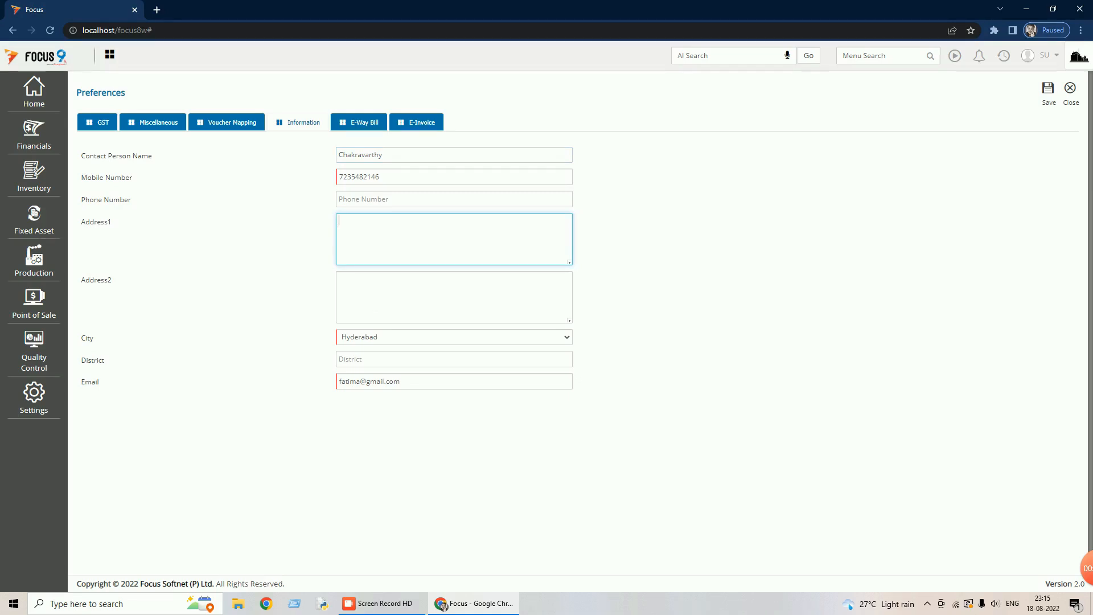
left_click(378, 338)
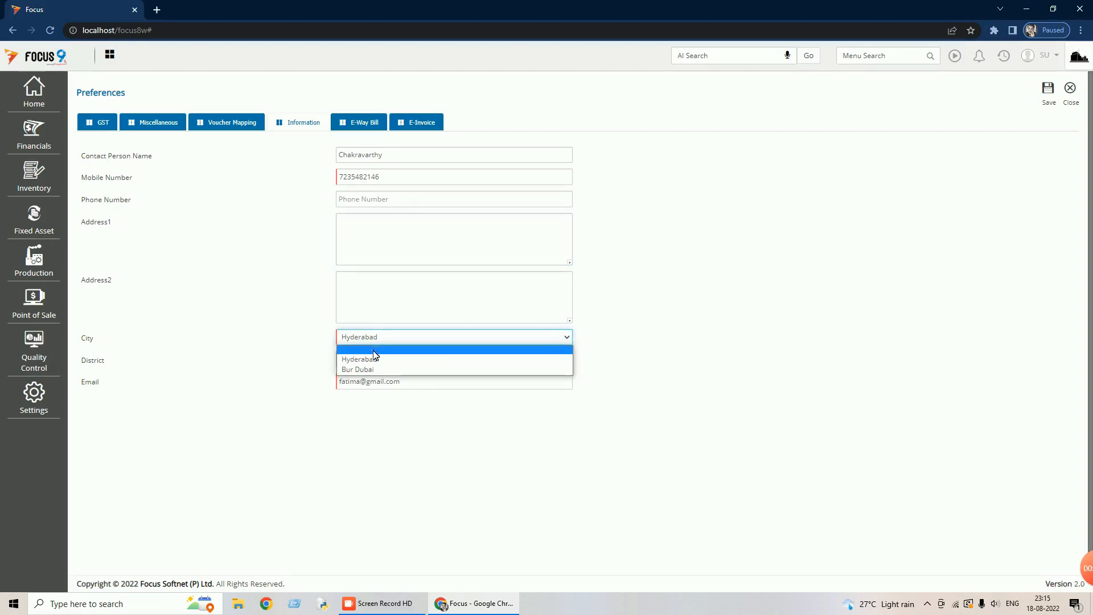
left_click(373, 360)
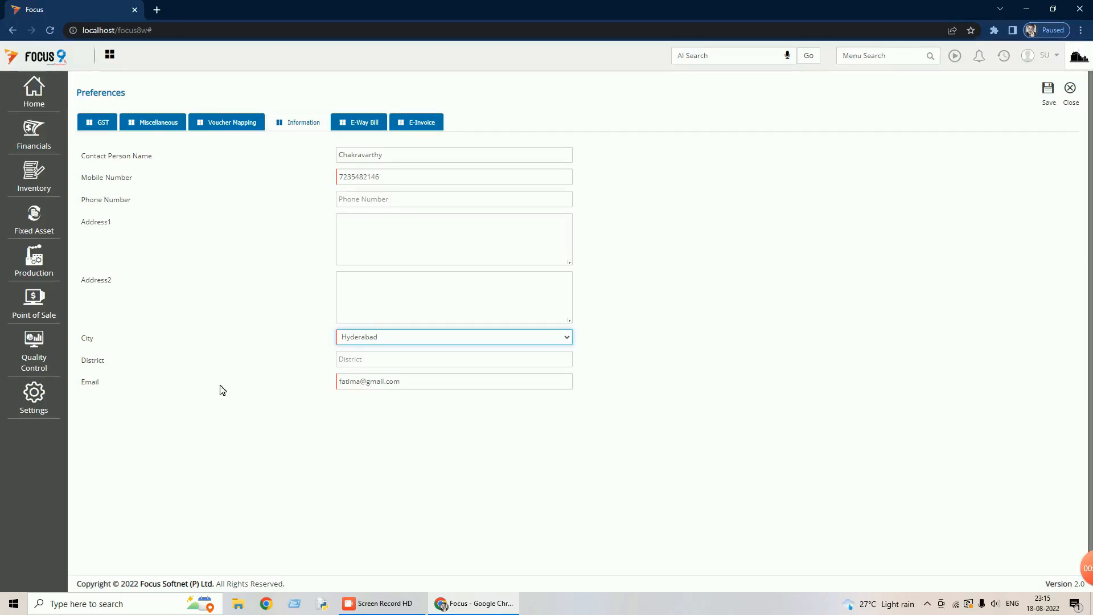
left_click(1049, 93)
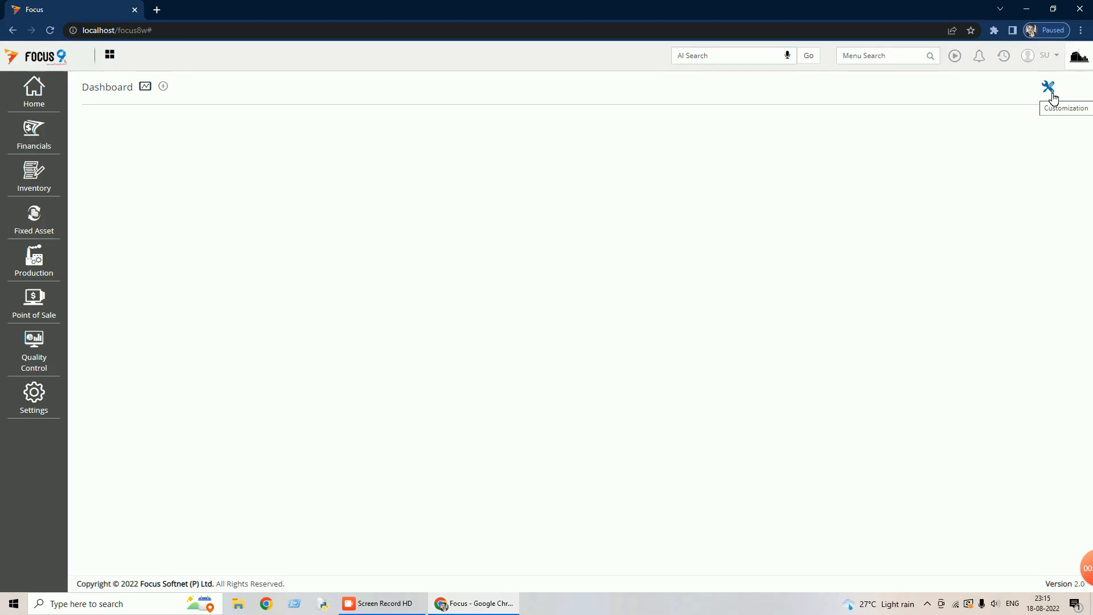
- Log out, sign back in with the same user name and password, and expand the Financials menu
left_click(1055, 57)
left_click(981, 112)
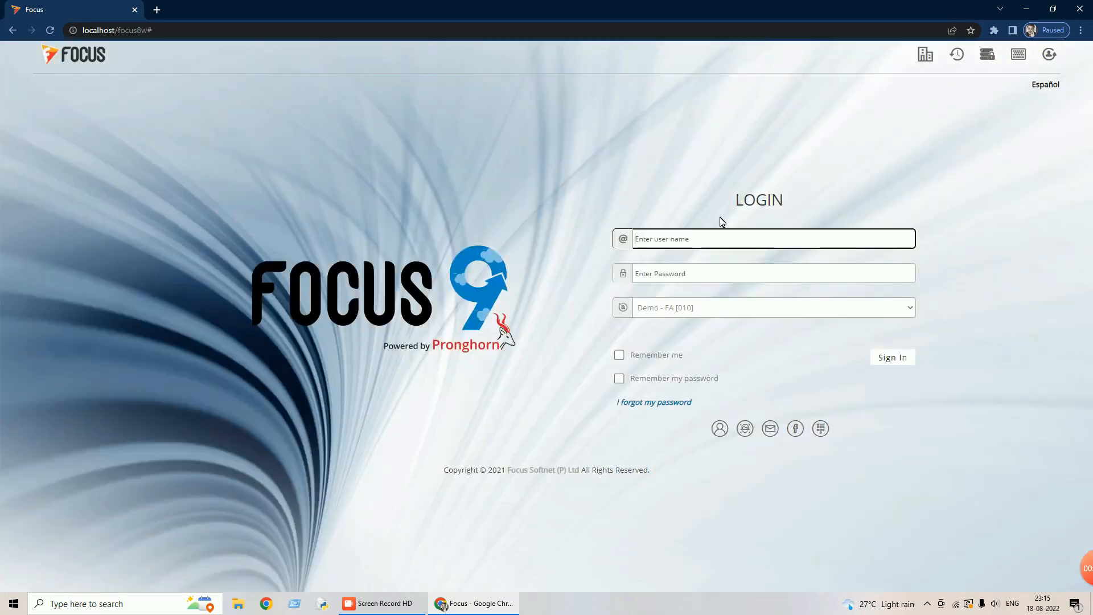
type("su")
key("Tab")
type("su")
left_click(890, 357)
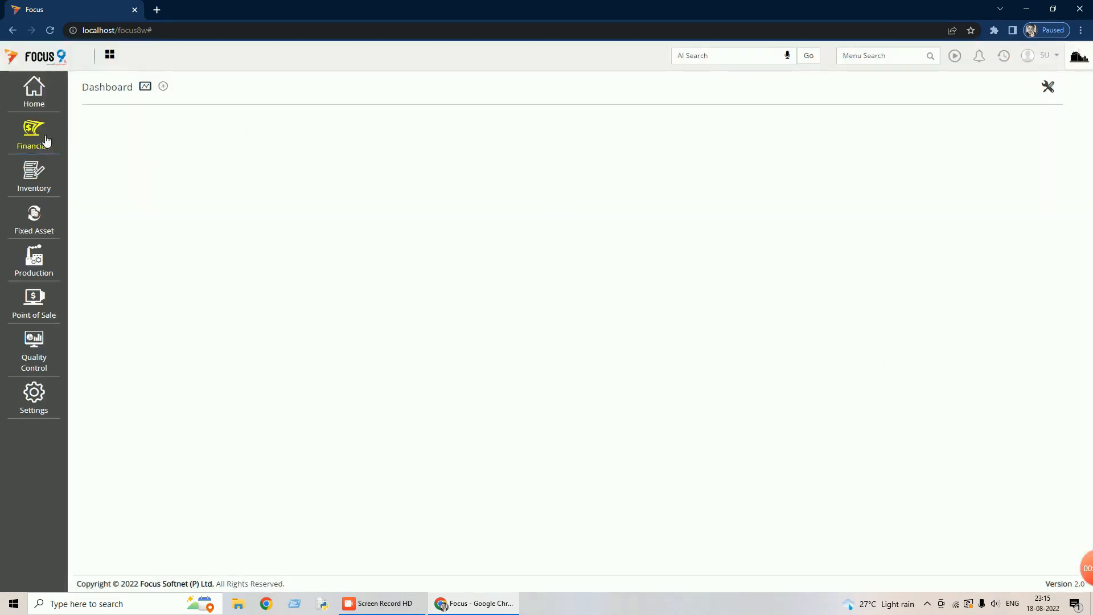
left_click(35, 139)
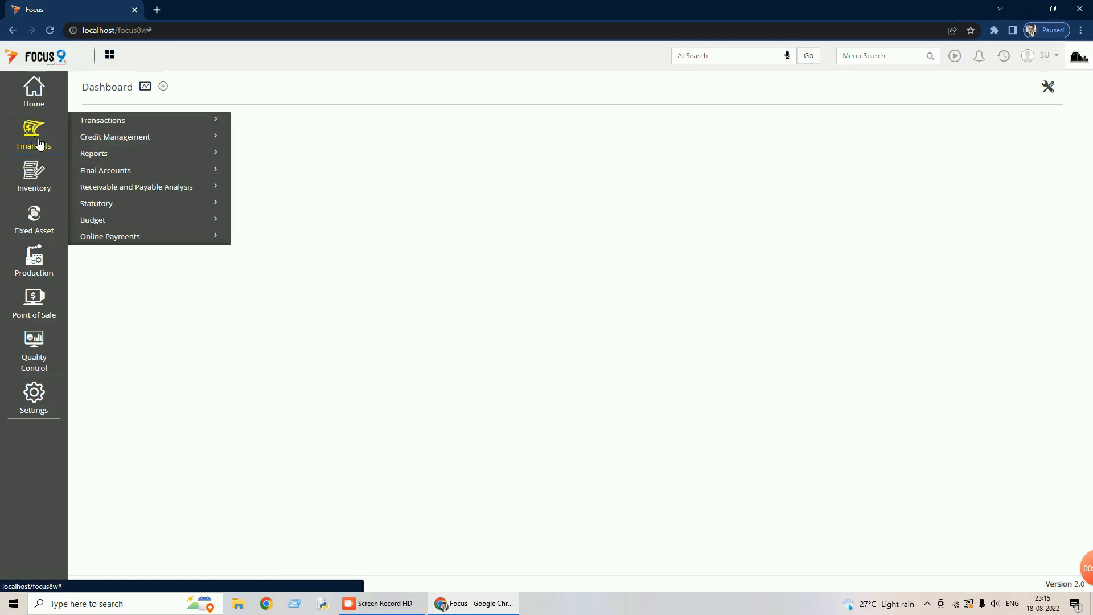
- Open GST Preferences' Voucher Mapping tab and start a new GST Field Mapping
left_click(103, 206)
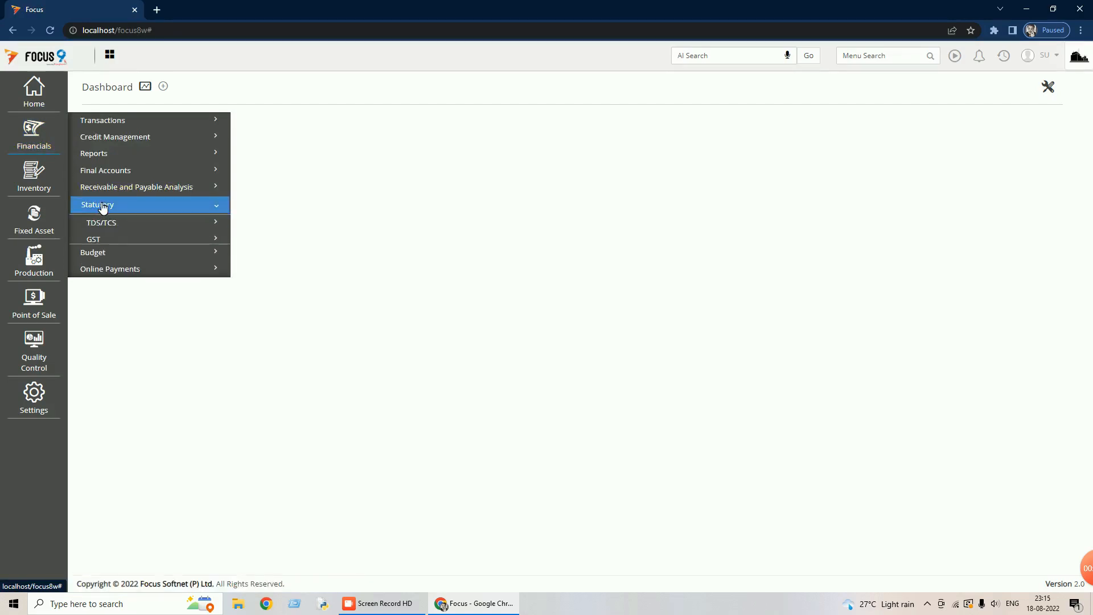
left_click(103, 243)
left_click(121, 256)
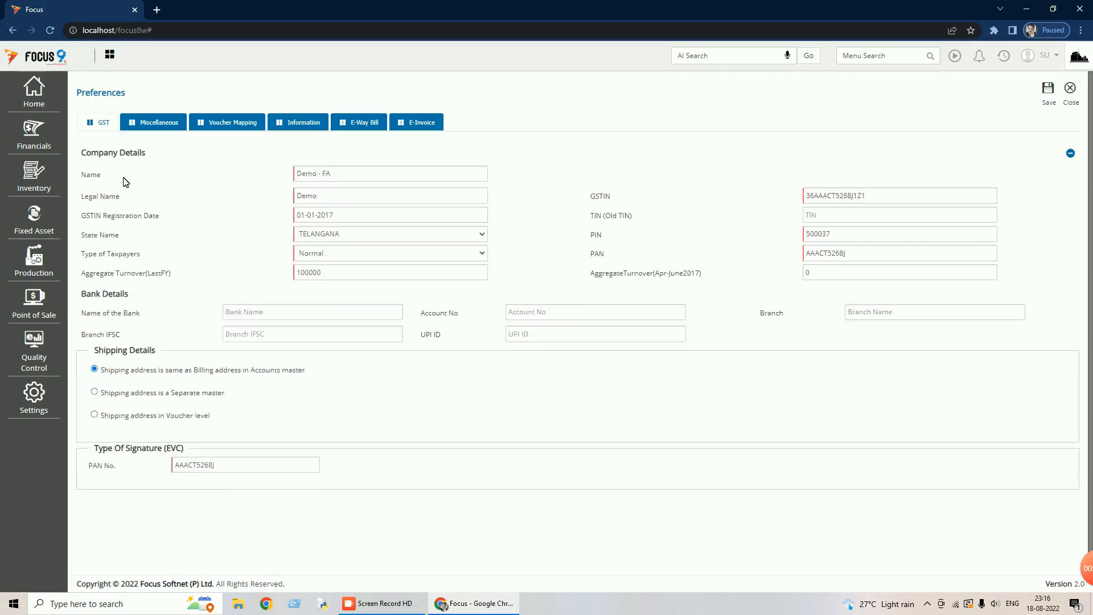
left_click(232, 125)
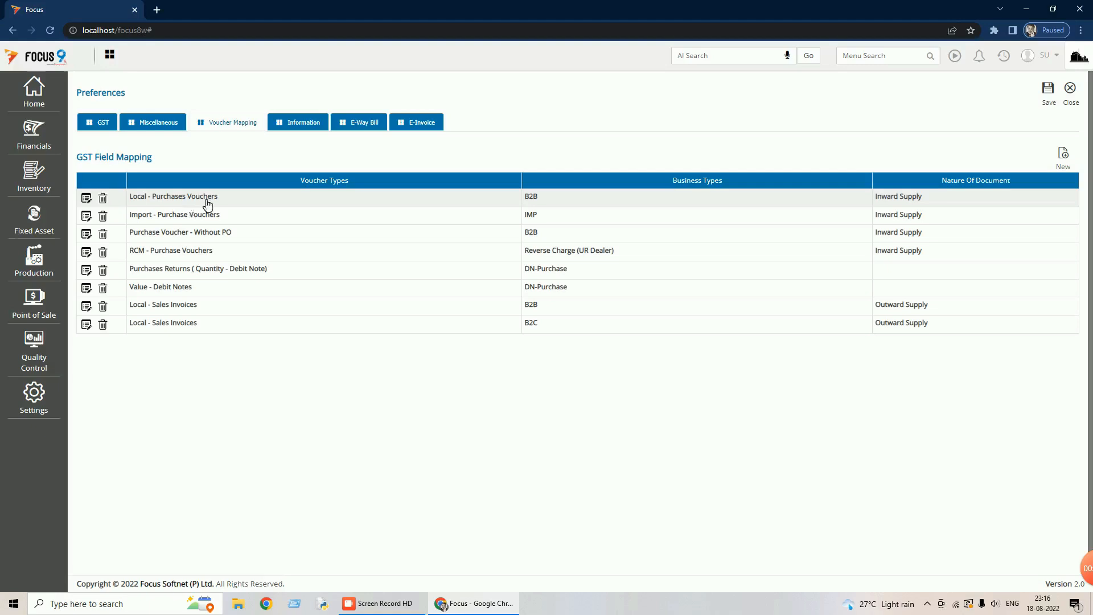
left_click(1064, 156)
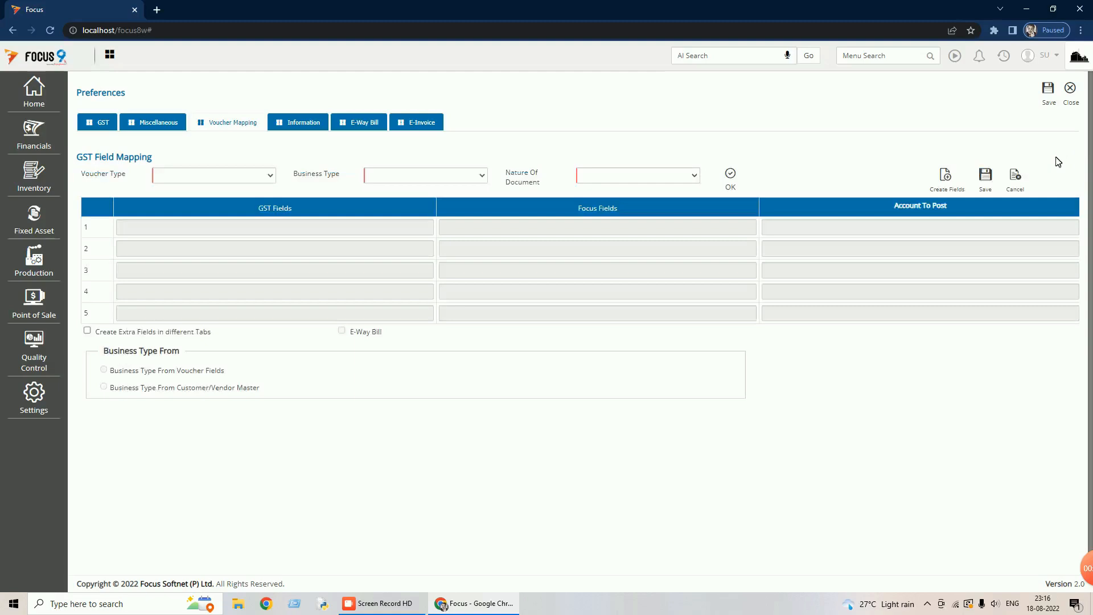
- Map Purchase Voucher - Without PO to B2B Inward Supply, then dismiss the already-mapped warning
left_click(270, 176)
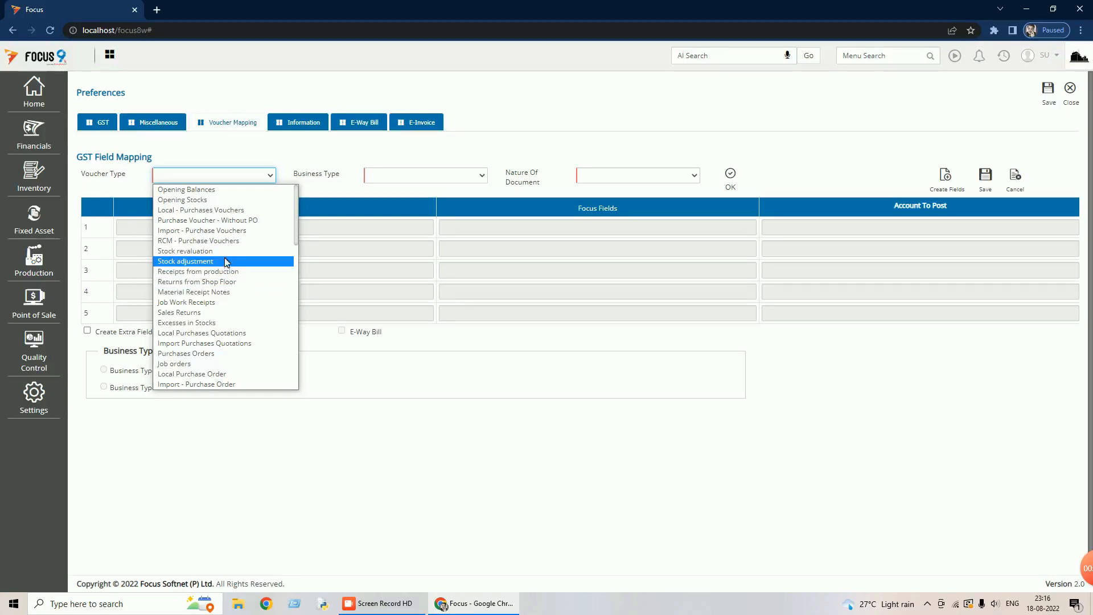
left_click(231, 222)
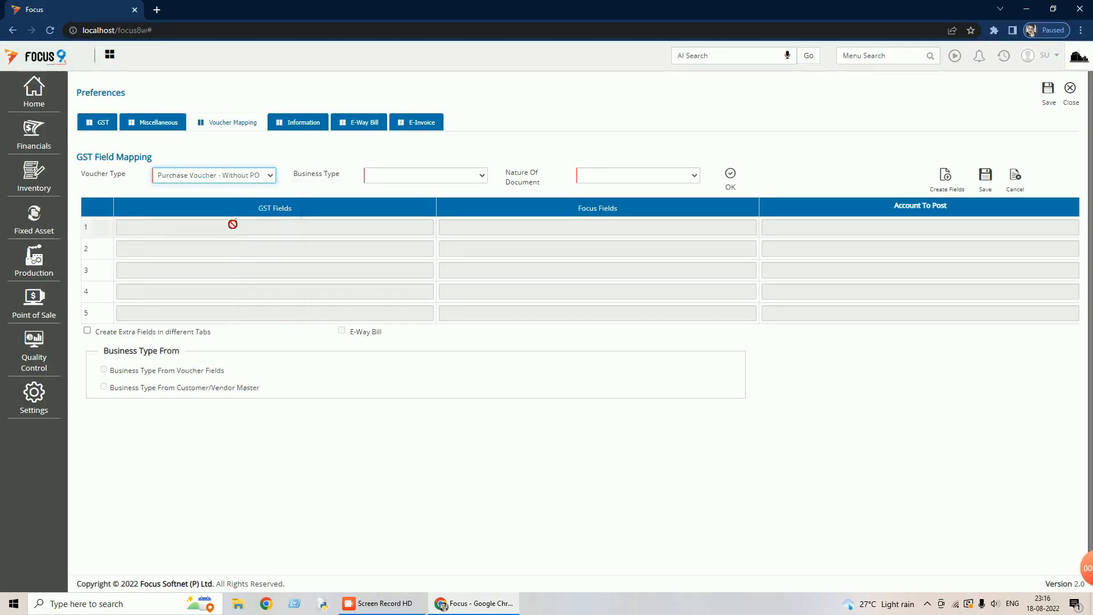
left_click(476, 177)
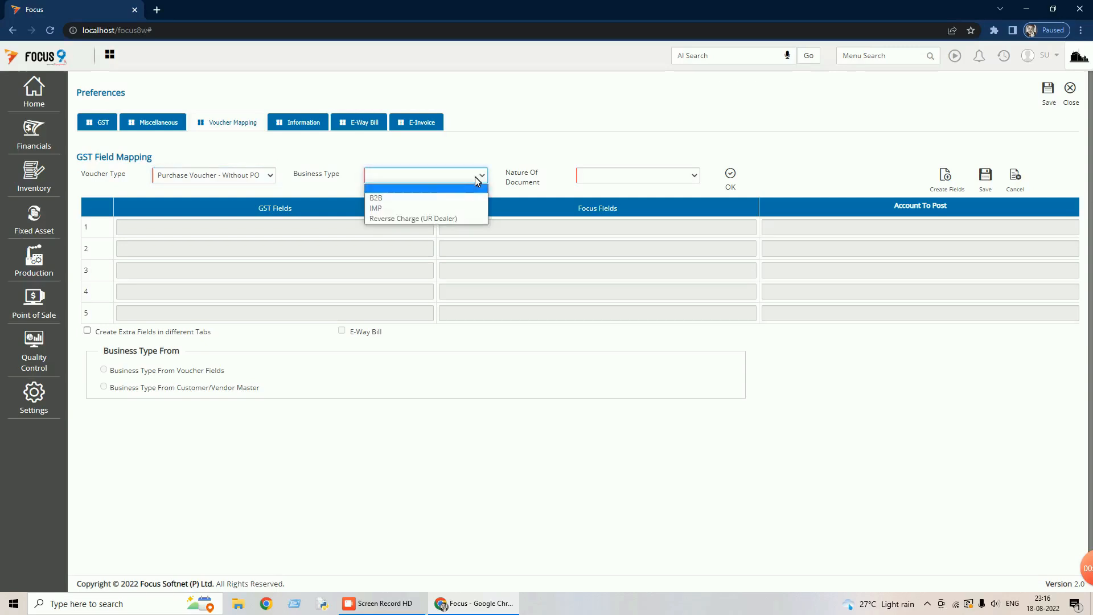
left_click(398, 200)
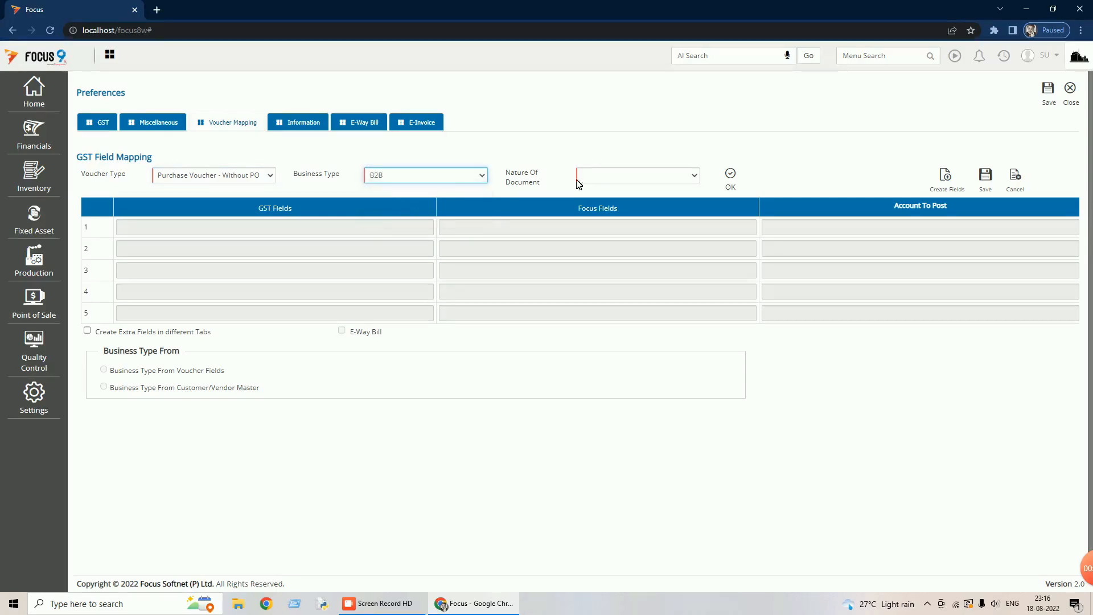
left_click(694, 175)
left_click(623, 200)
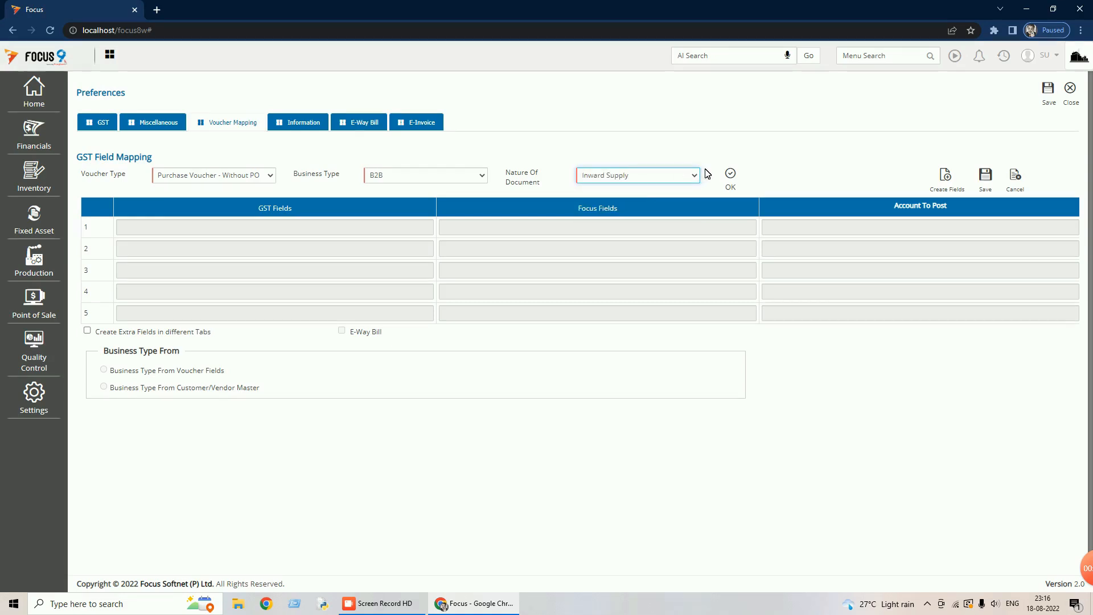
left_click(735, 184)
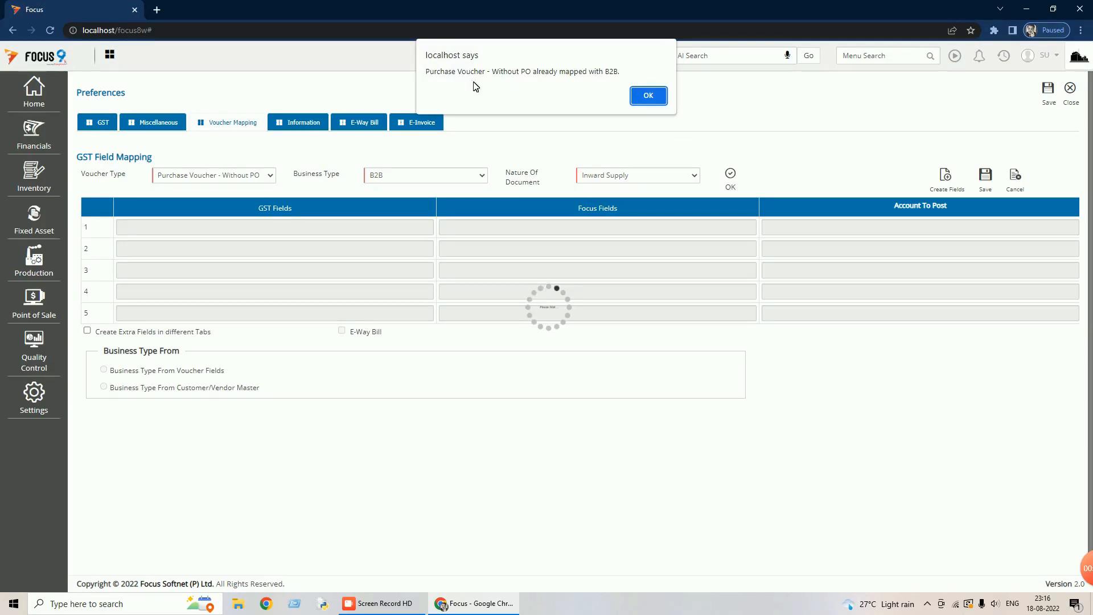
left_click(647, 95)
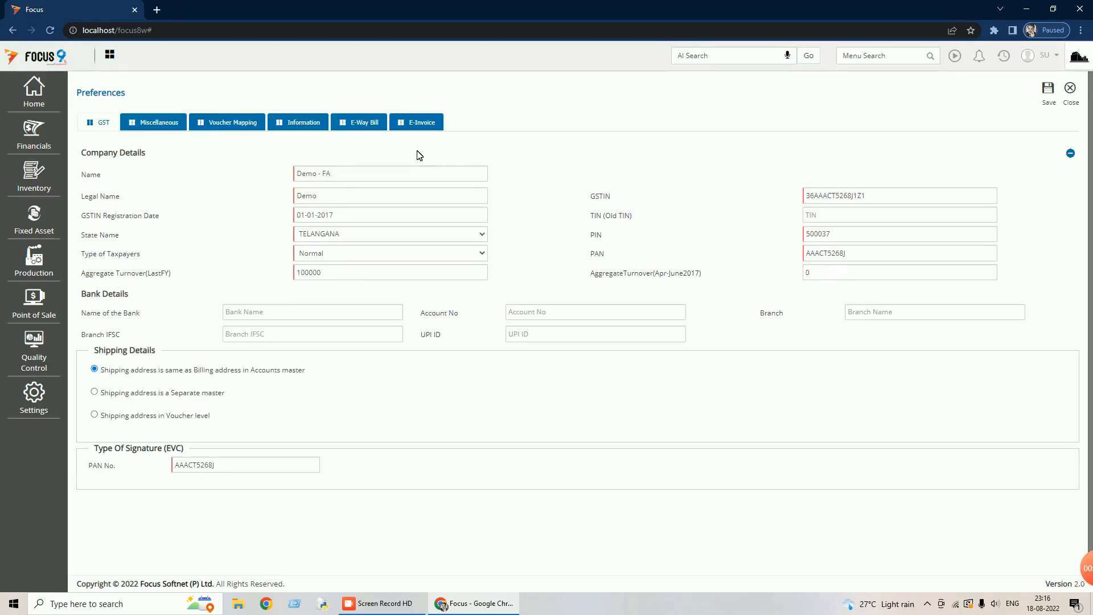
- Review the eight GST voucher field mappings and save the GST preferences
left_click(228, 127)
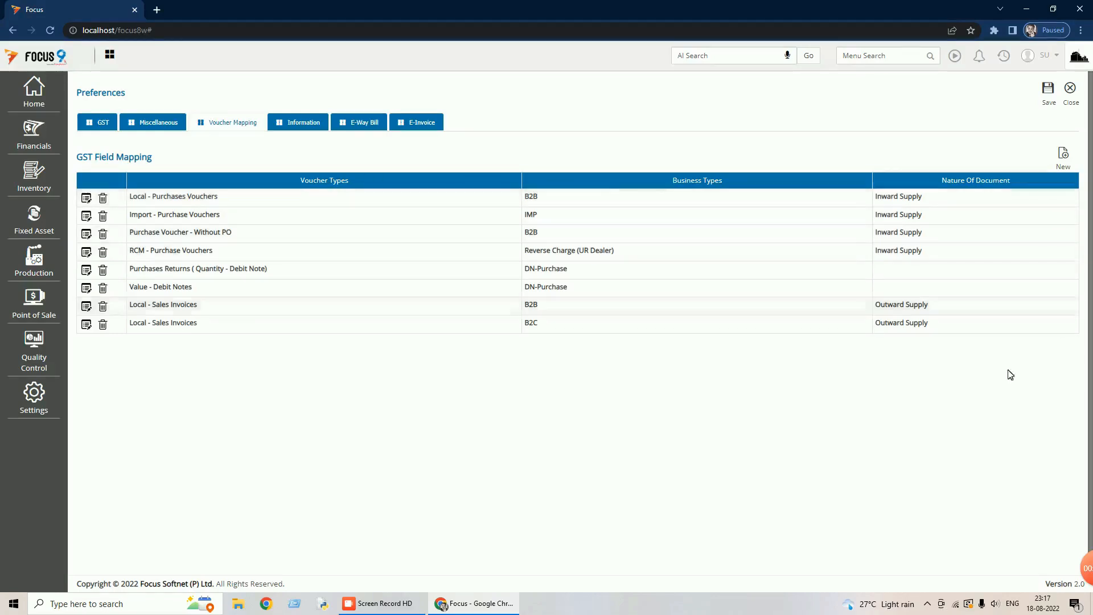
left_click(1049, 91)
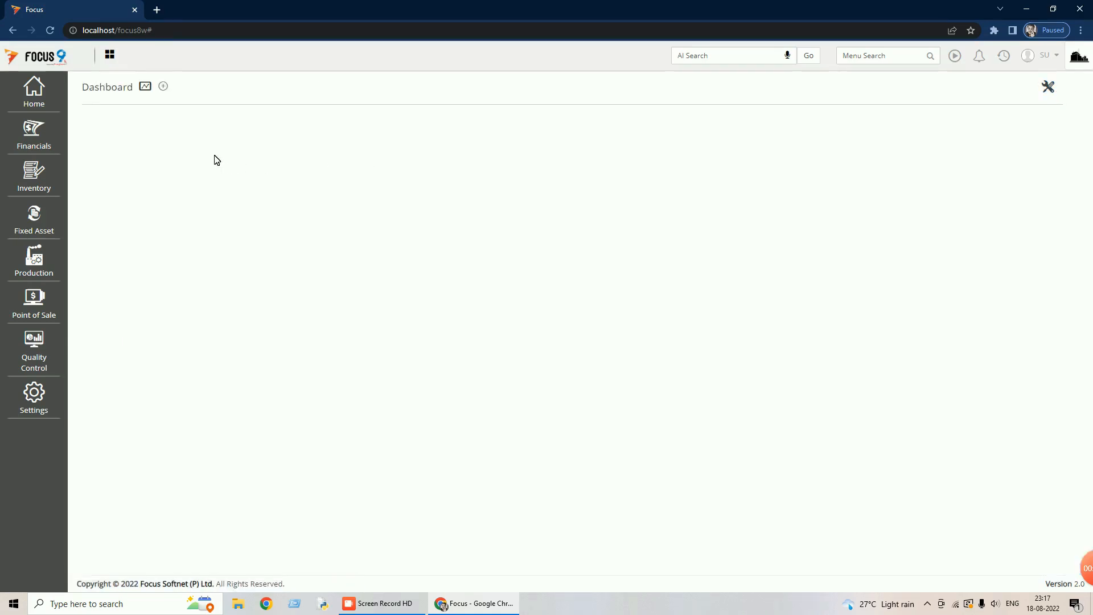
left_click(42, 138)
- Open the voucher from Financials > Transactions > Purchases > Local - Purchases Vouchers
left_click(118, 125)
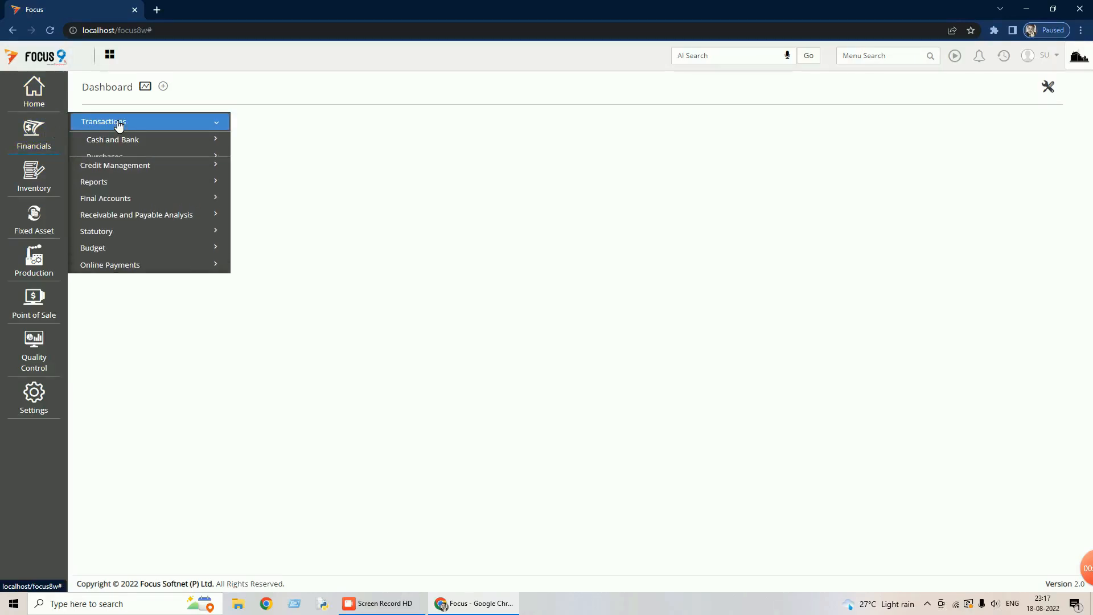
left_click(126, 159)
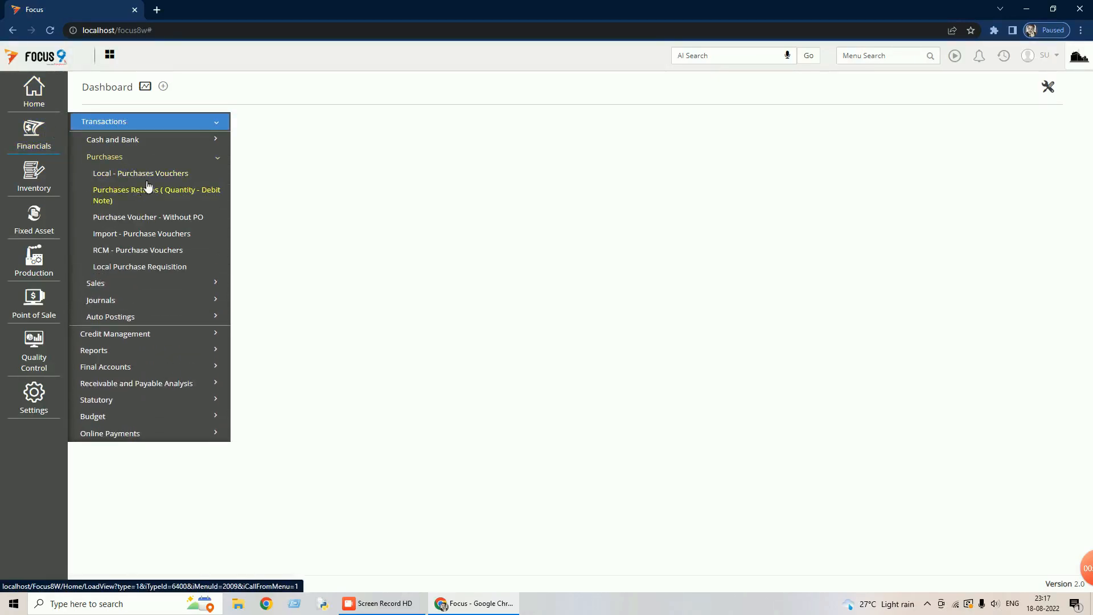
left_click(144, 173)
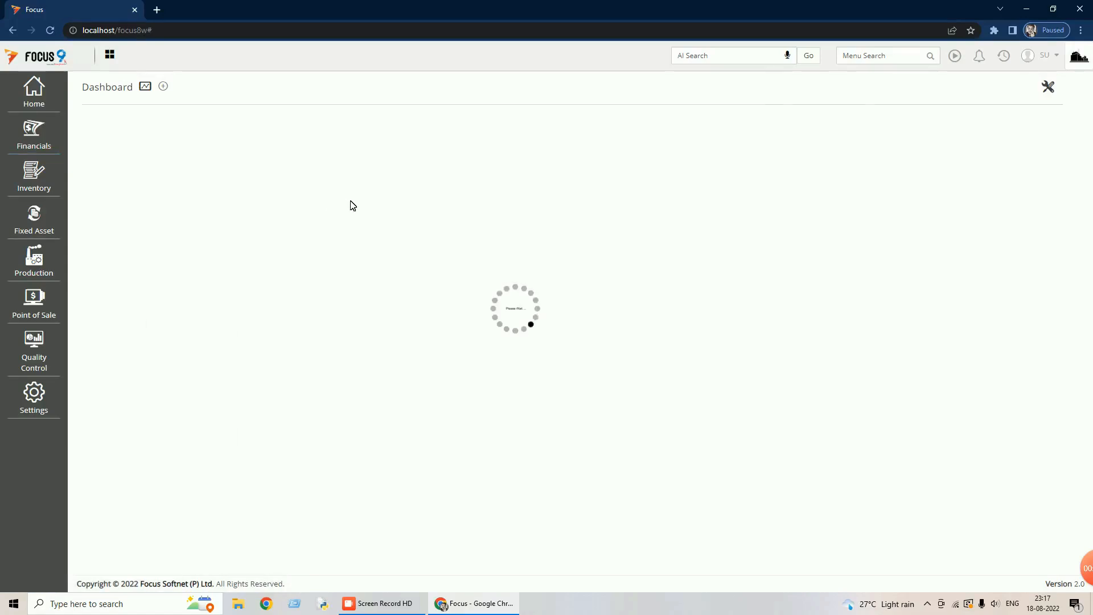
double_click(398, 176)
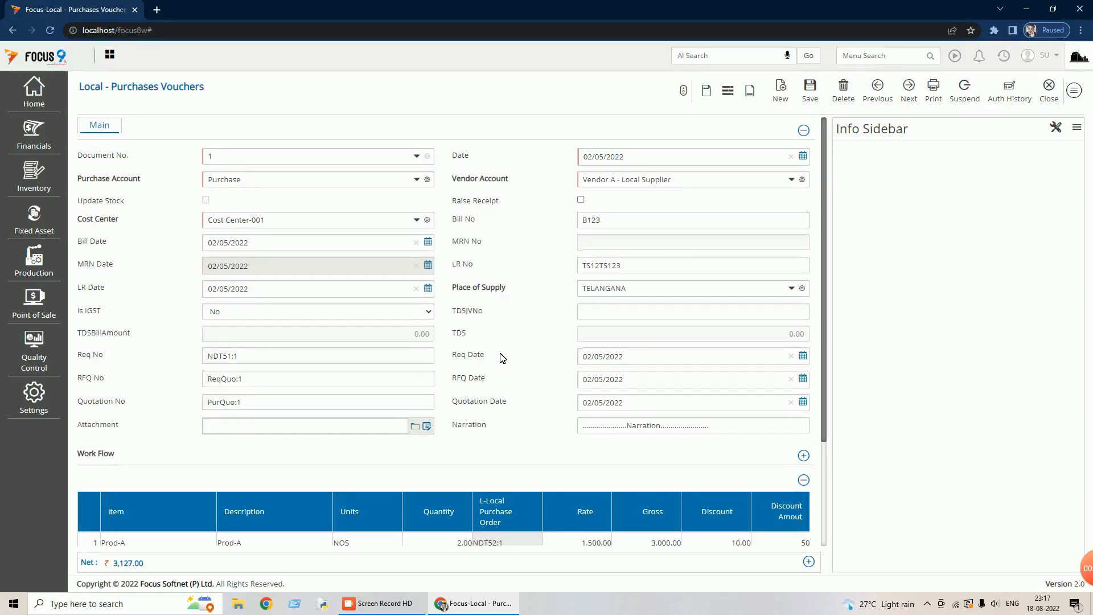
- Keep Is IGST at No, confirm CGST and SGST at 9 each, then close the voucher
scroll(501, 357, "down", 2)
left_click(423, 199)
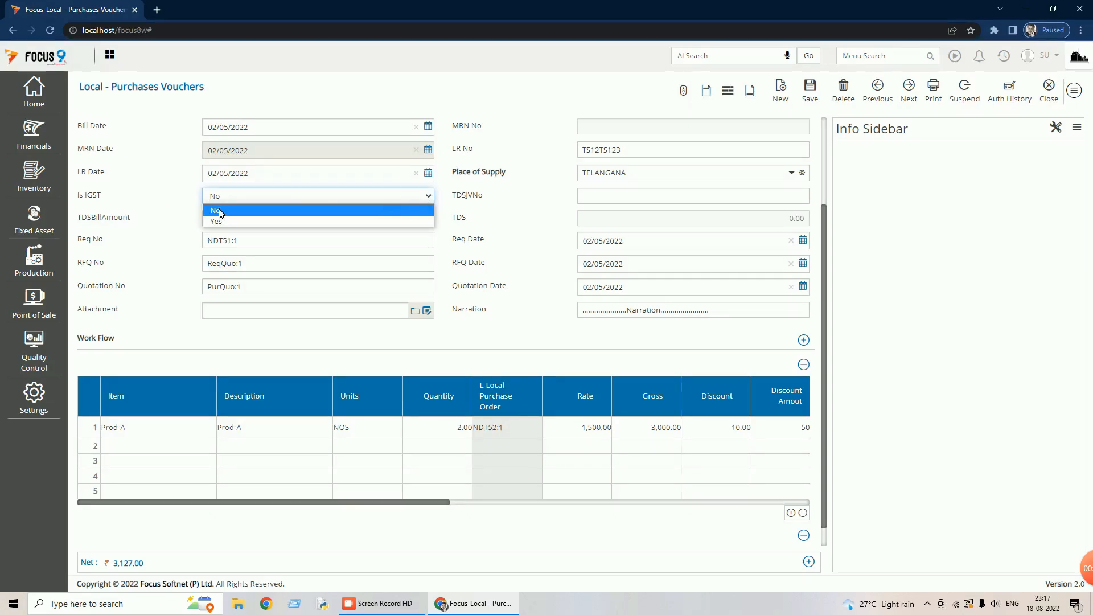
left_click(295, 198)
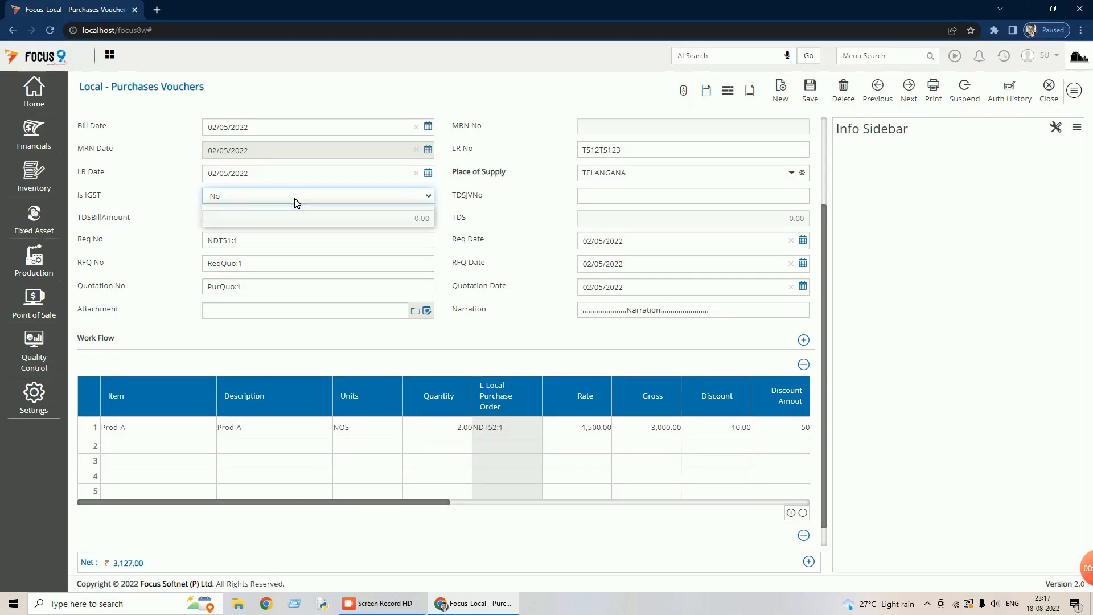
left_click_drag(407, 502, 624, 481)
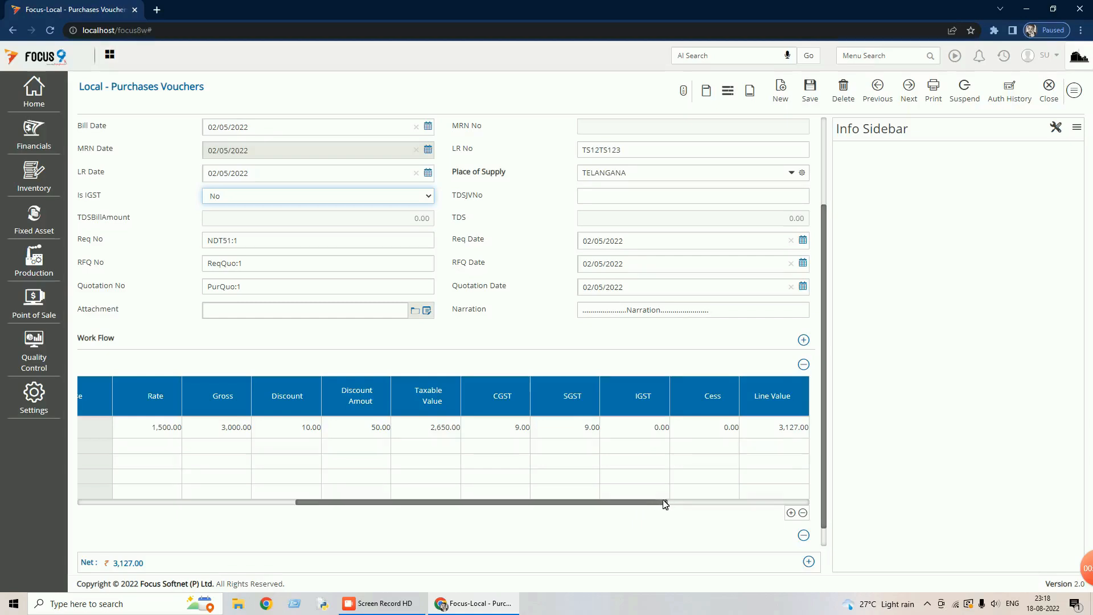
left_click_drag(663, 505, 791, 505)
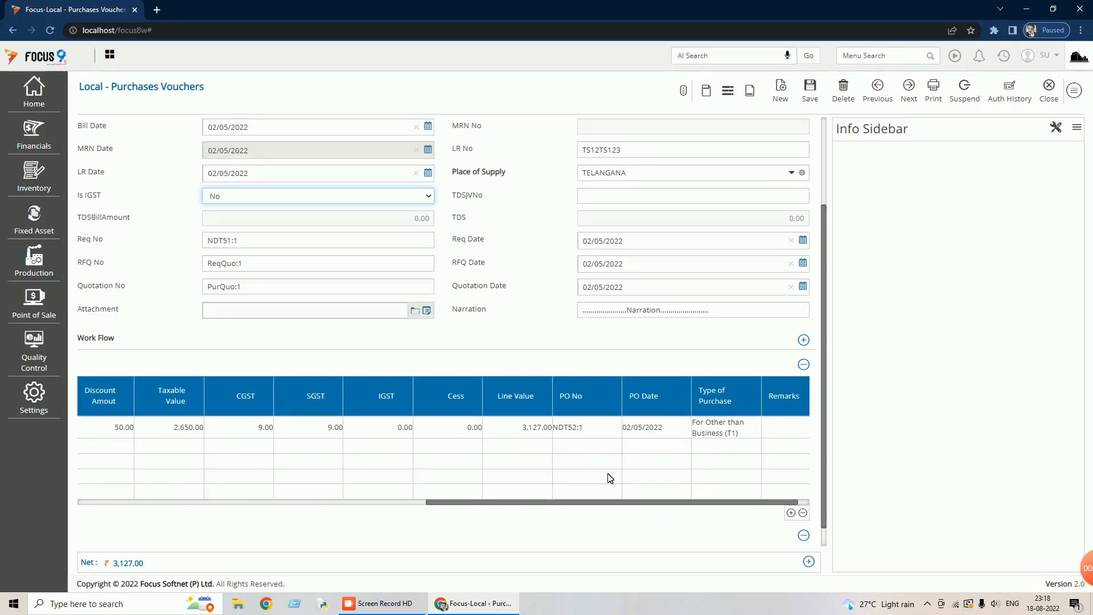
left_click_drag(661, 501, 672, 503)
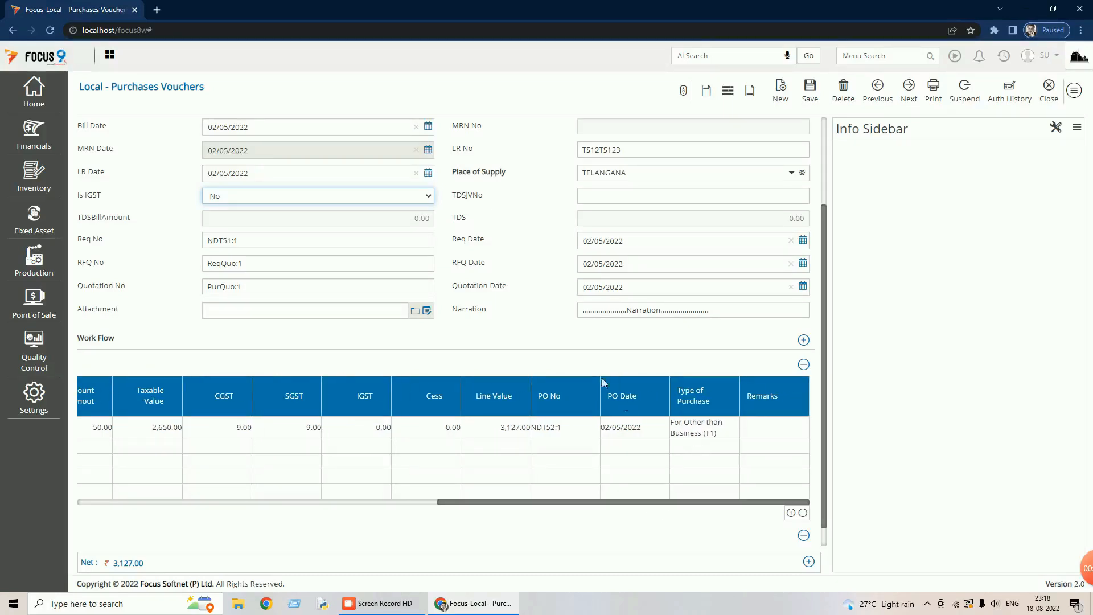
scroll(478, 308, "up", 3)
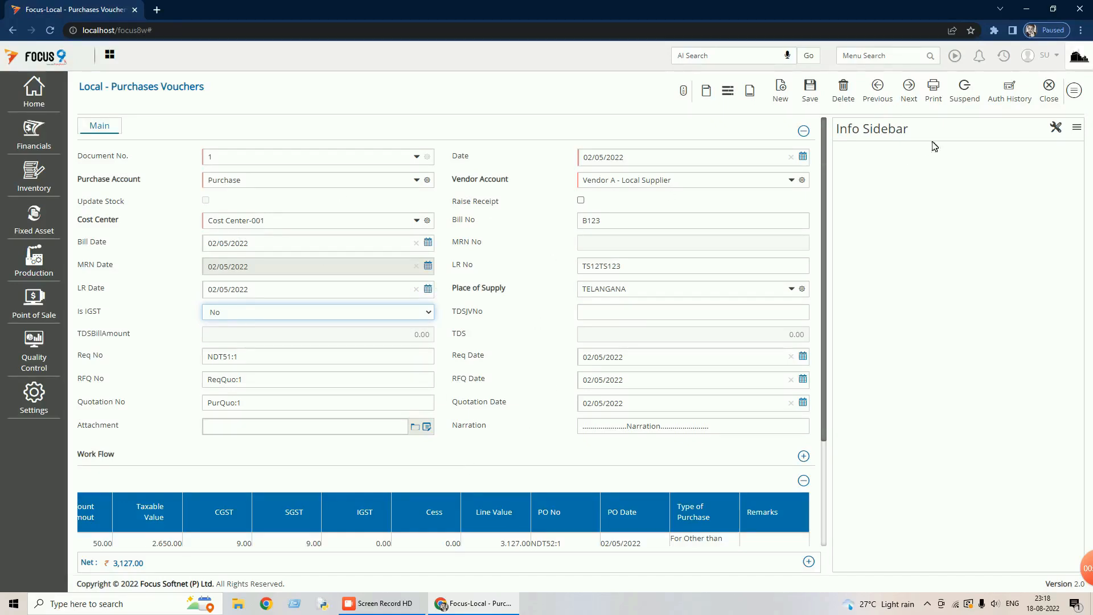
left_click(1053, 94)
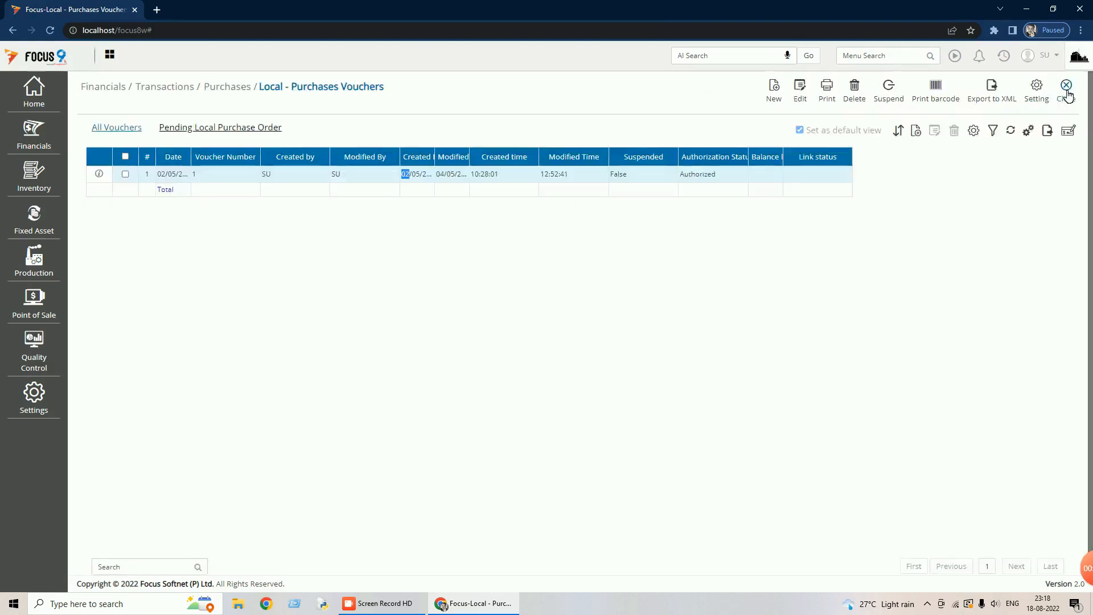
- Close the local purchases list and open the empty RCM - Purchase Vouchers list
left_click(1066, 98)
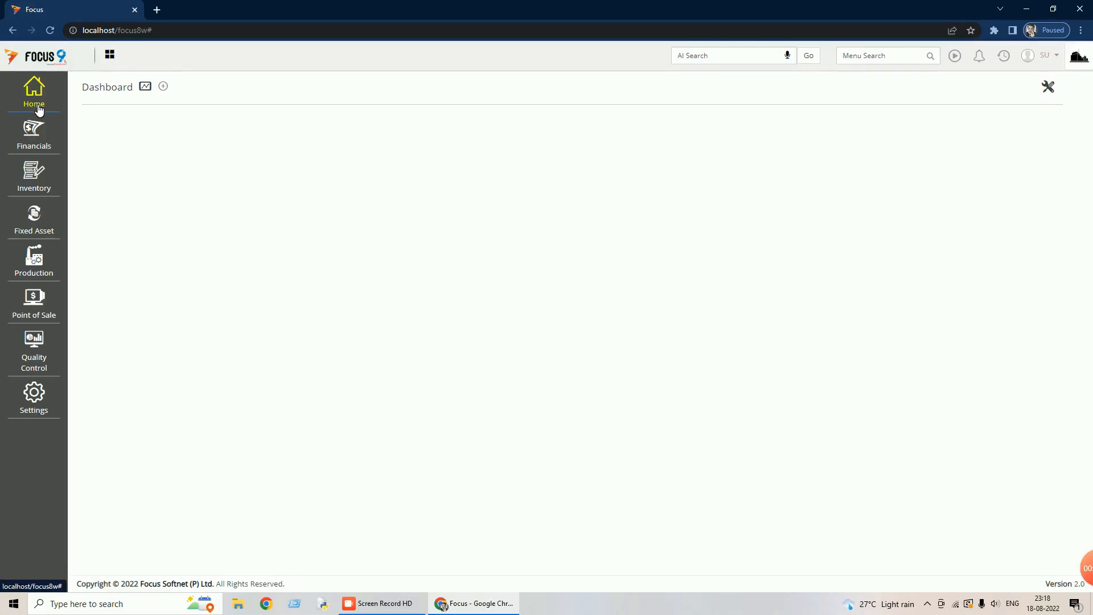
left_click(39, 135)
left_click(110, 121)
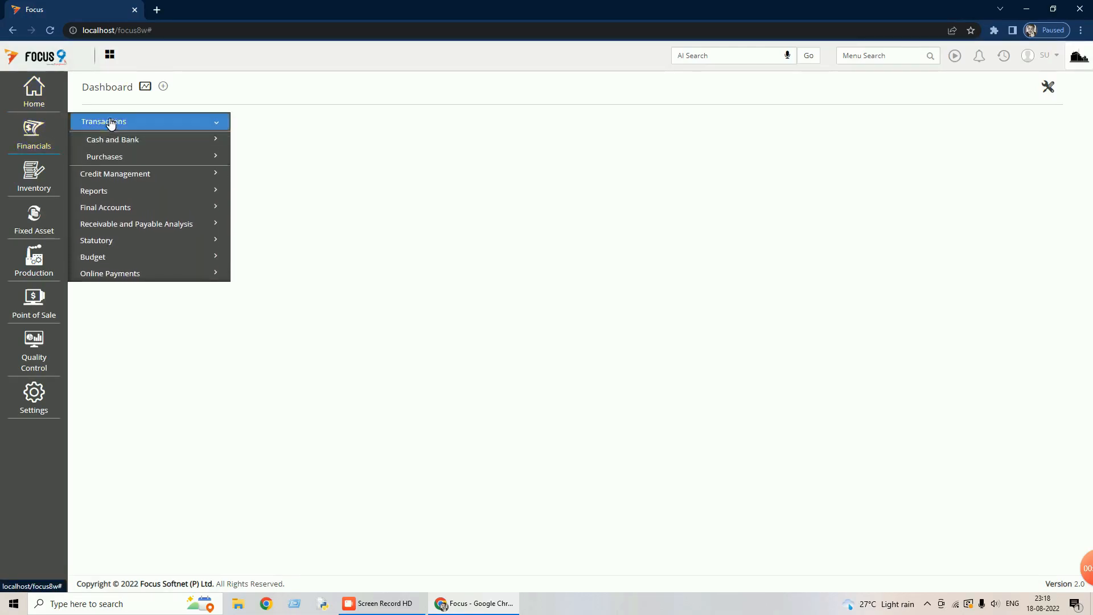
left_click(117, 157)
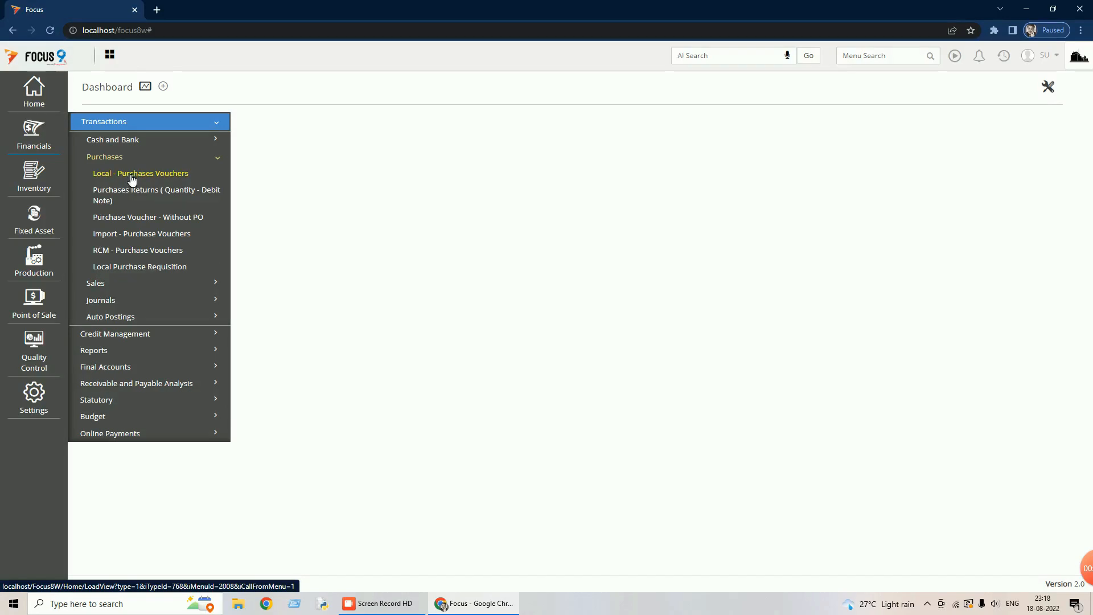
left_click(139, 251)
- Start a blank new RCM purchase voucher, then close it and the RCM list
left_click(783, 94)
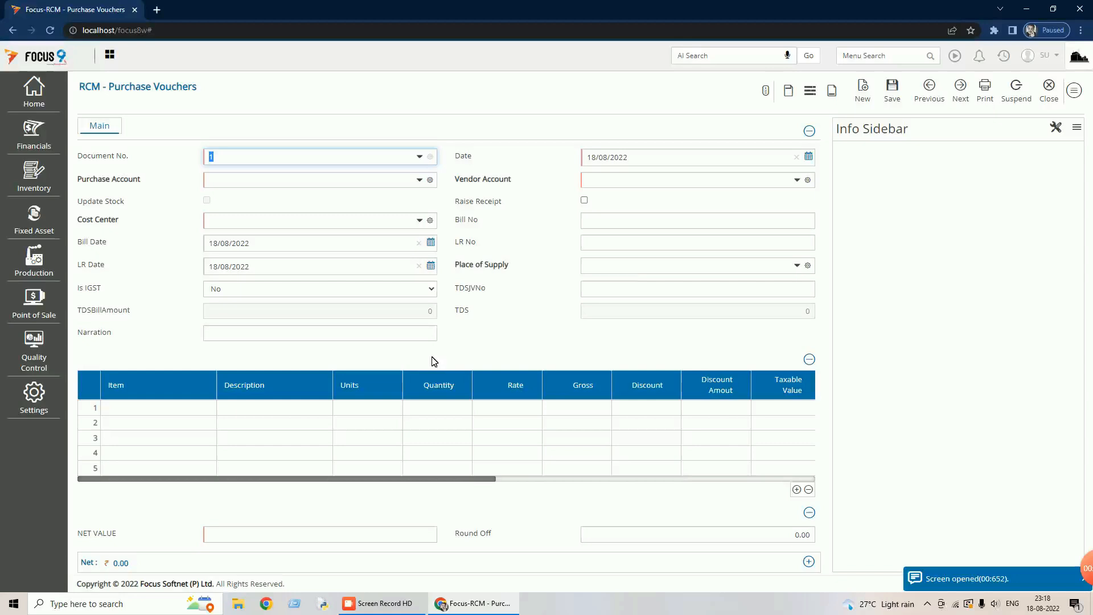
left_click(1048, 92)
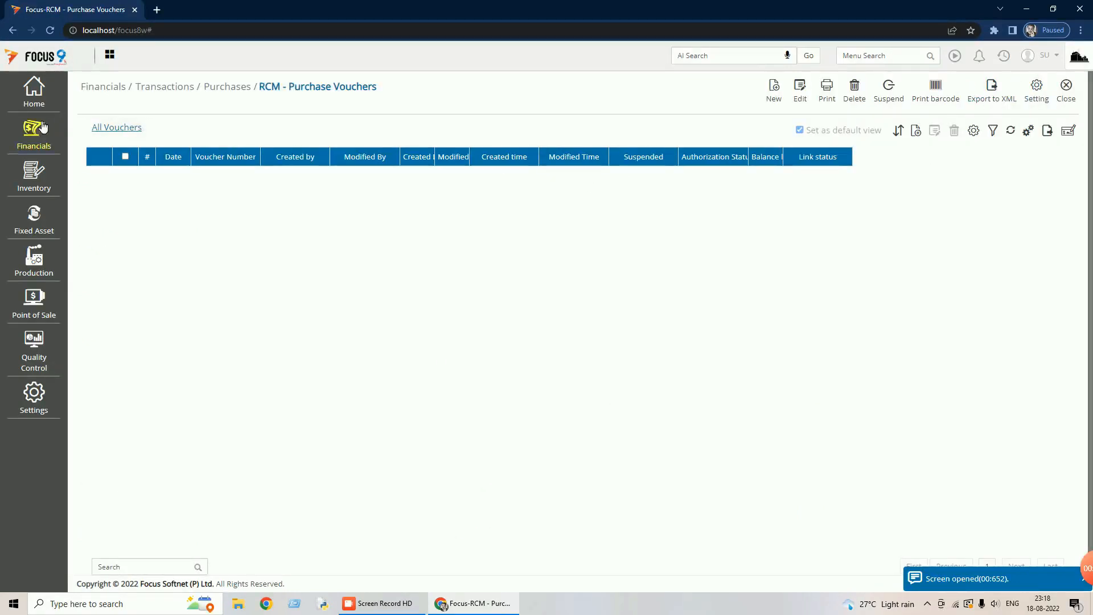
left_click(1072, 92)
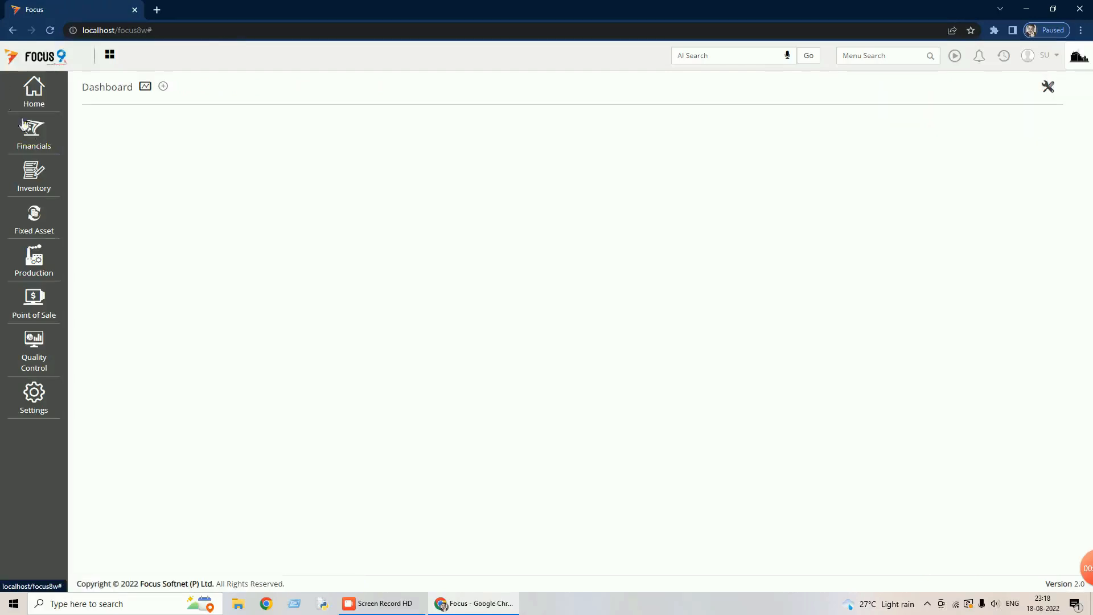
- Open Local - Sales Invoice 1 and scroll its grid to show CGST/SGST 9 and IGST 0
left_click(44, 140)
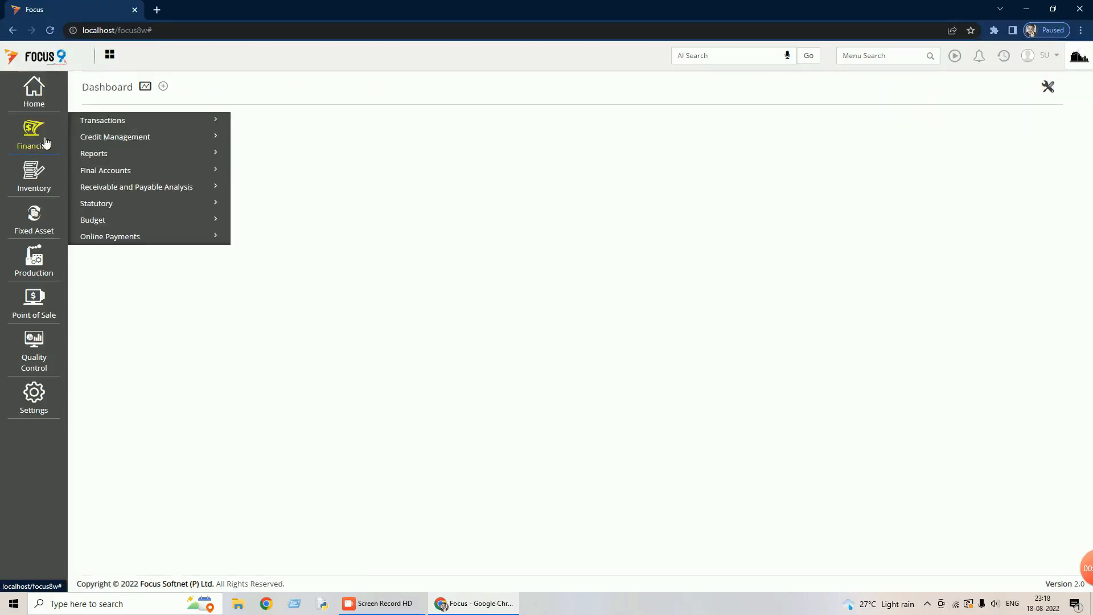
left_click(128, 121)
left_click(109, 176)
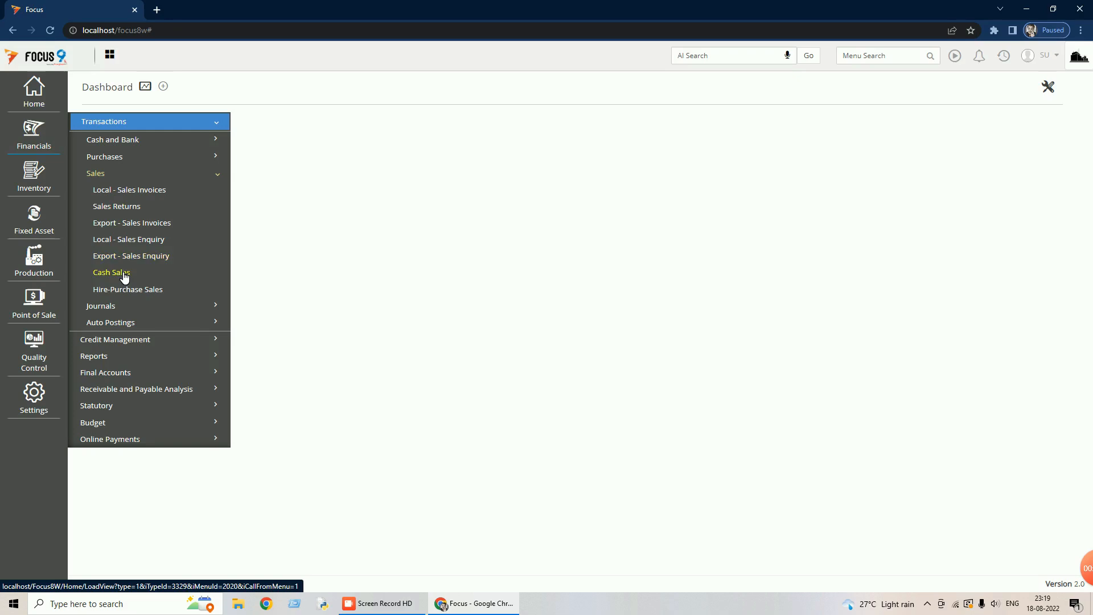
left_click(140, 191)
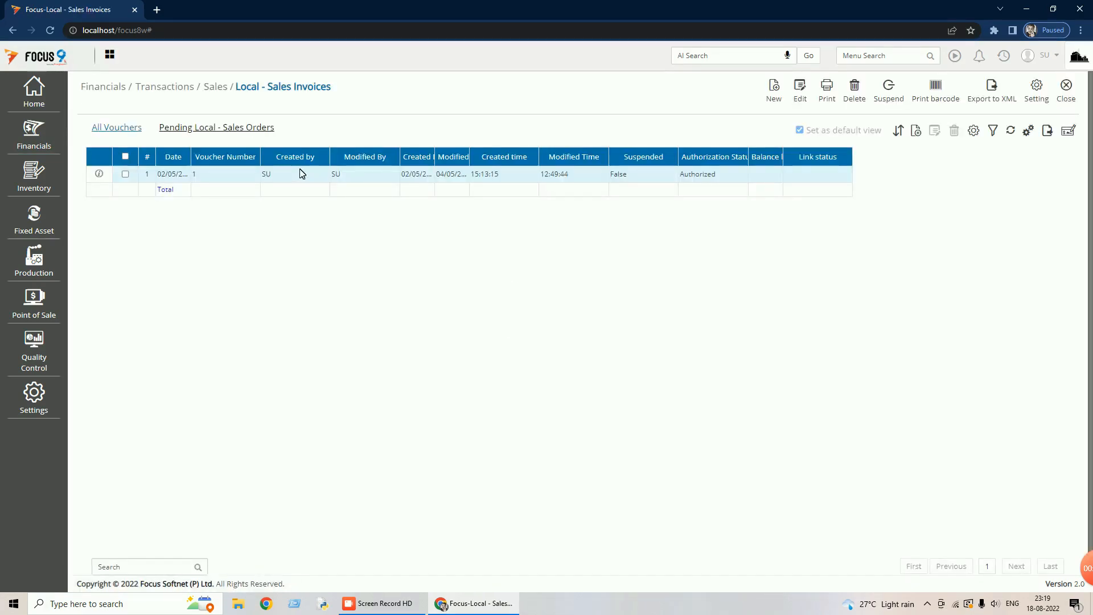
double_click(305, 178)
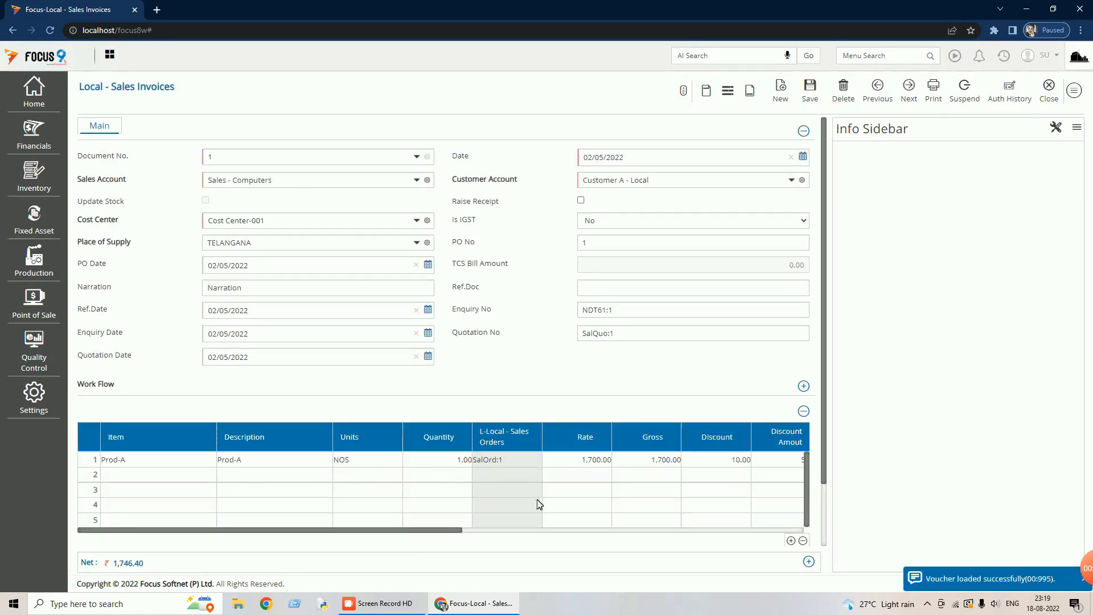
left_click_drag(431, 532, 776, 543)
left_click(1073, 90)
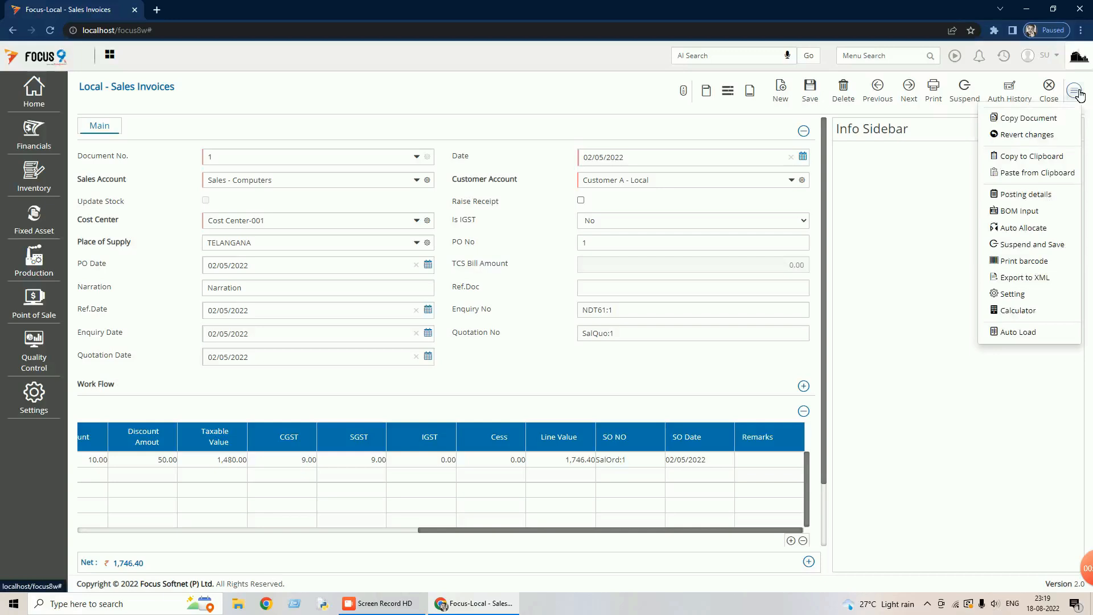
left_click(1031, 196)
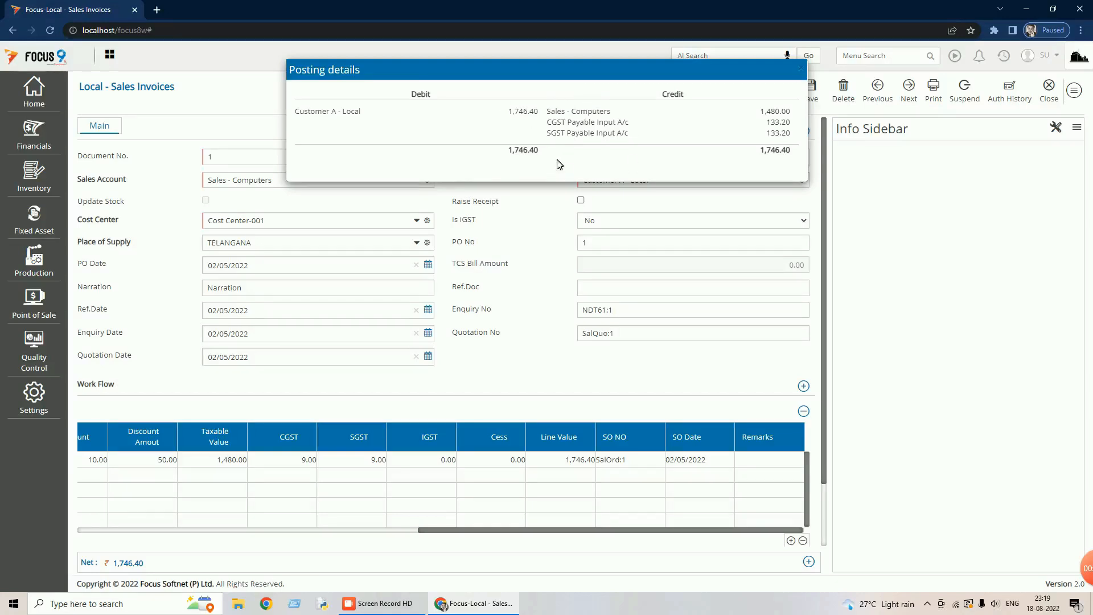
left_click(1046, 103)
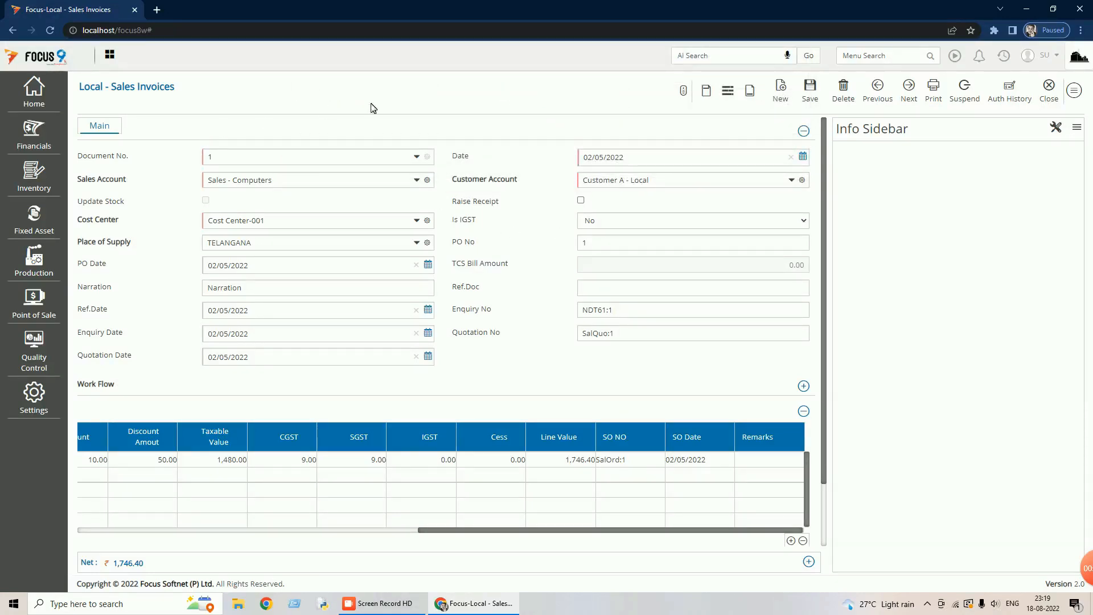
left_click_drag(524, 536, 147, 503)
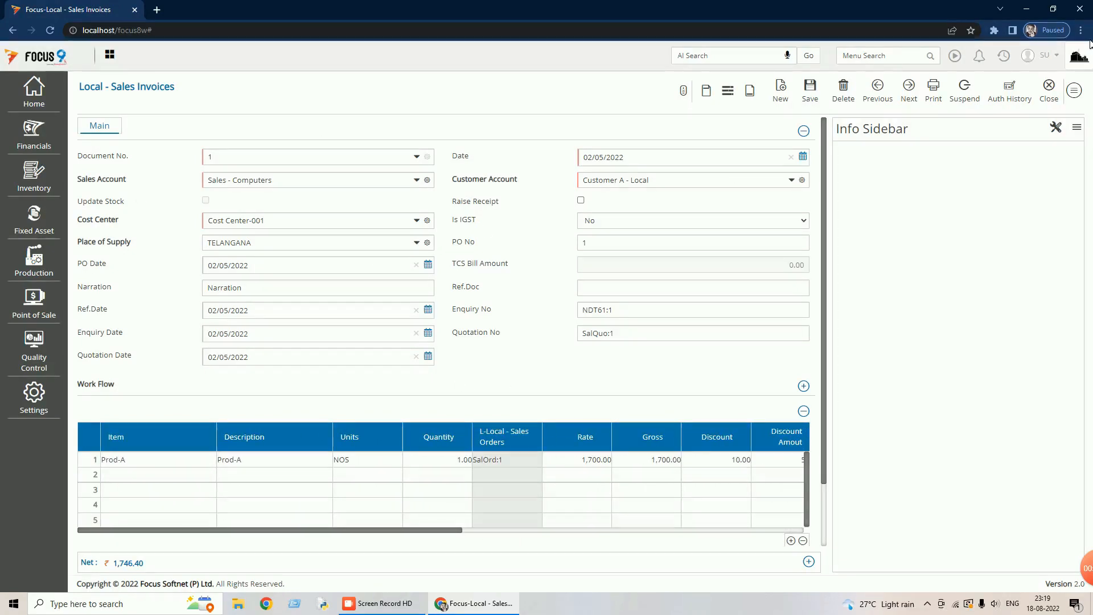
- Close the sales invoice and its list, then expand Financials > Statutory > GST
left_click(1055, 91)
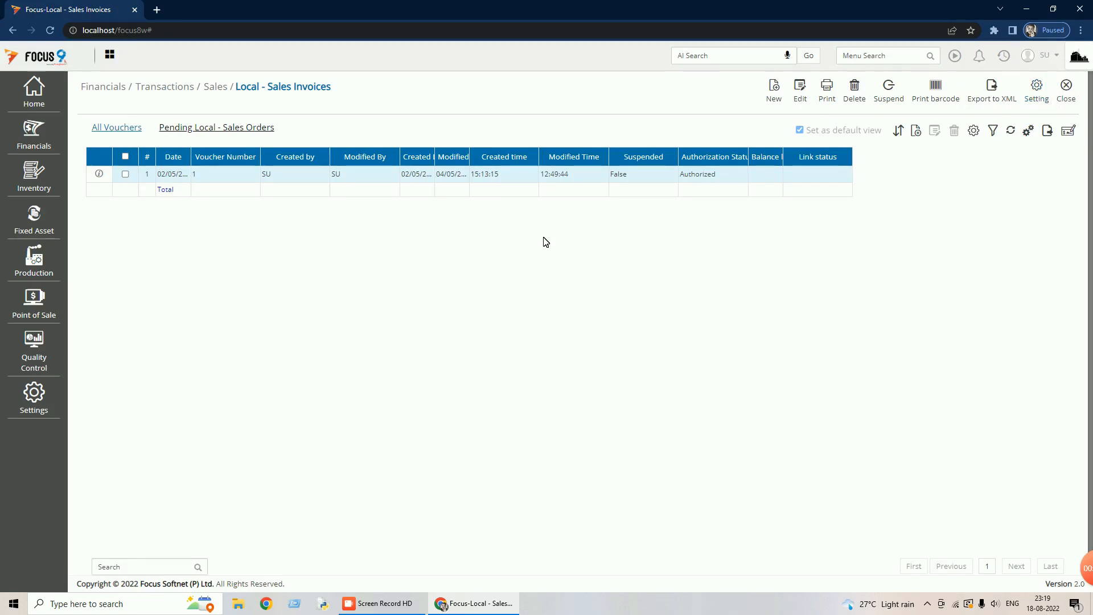
left_click(1066, 88)
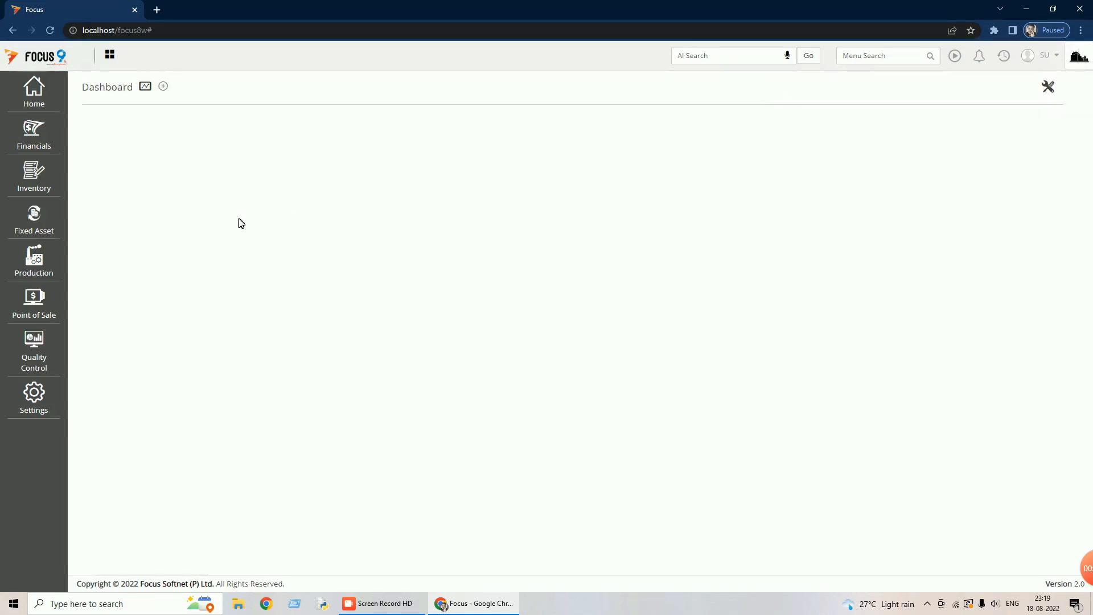
left_click(44, 143)
left_click(113, 204)
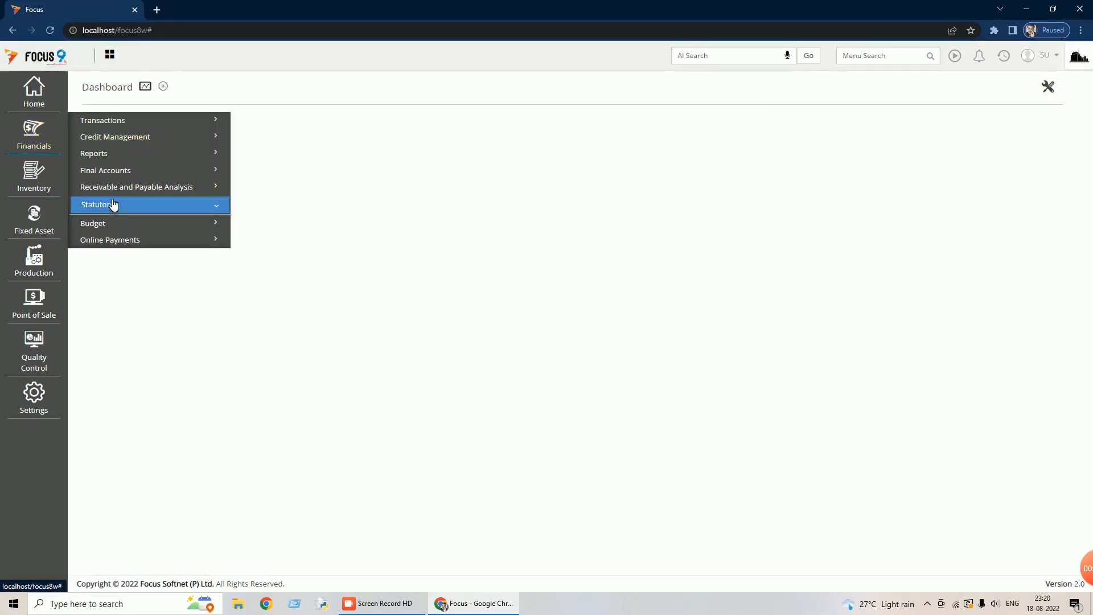
left_click(116, 240)
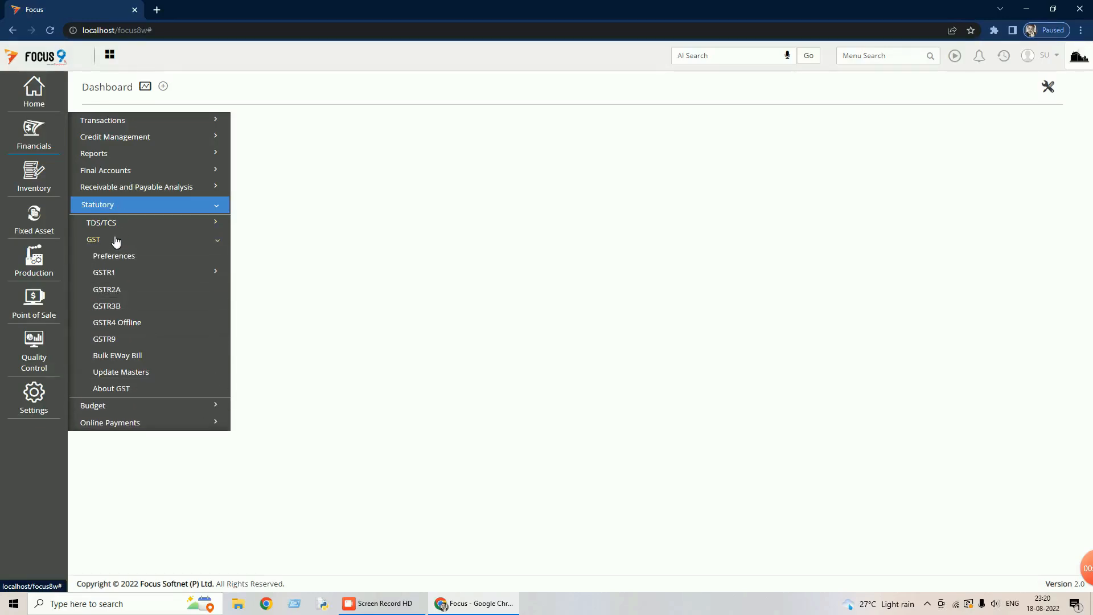